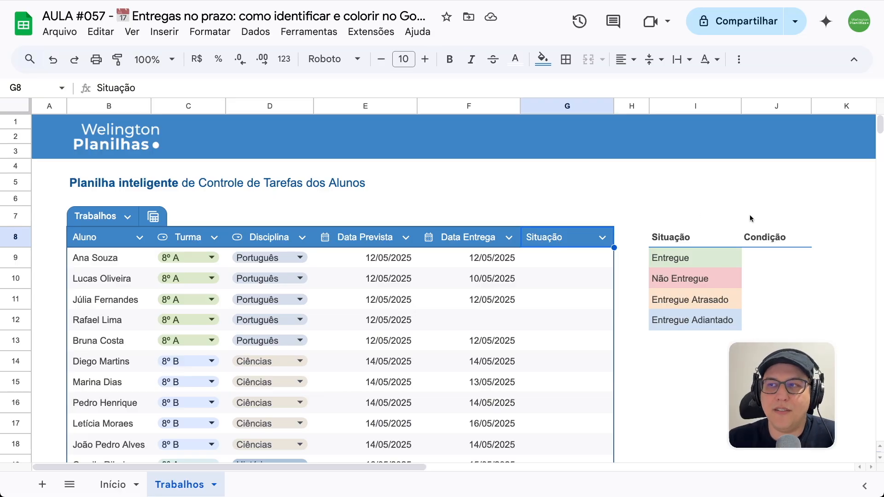
left_click(760, 242)
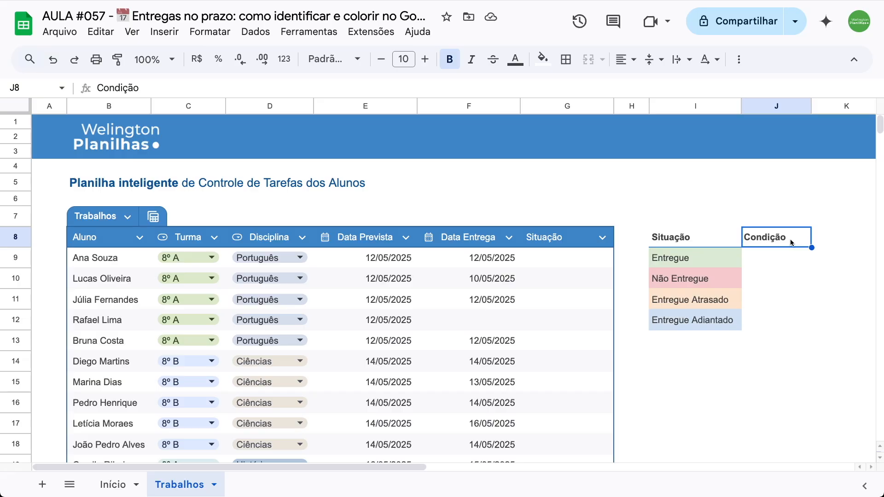
left_click(723, 255)
left_click(720, 278)
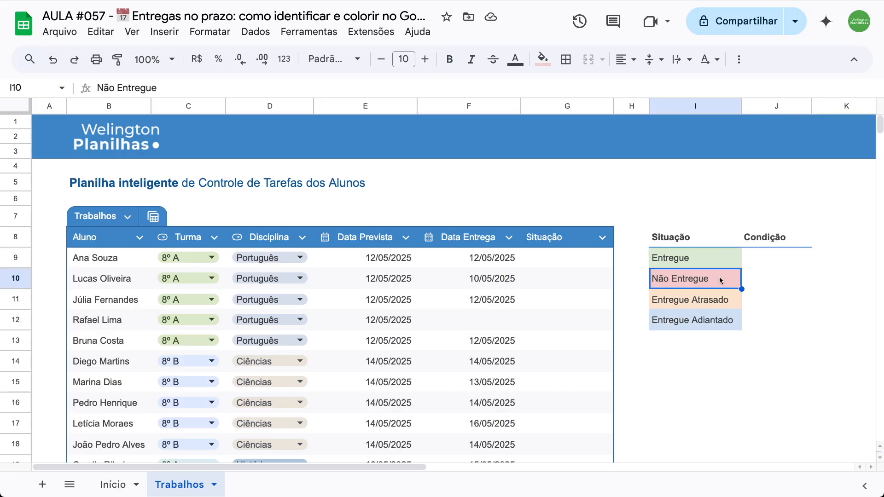
left_click(722, 300)
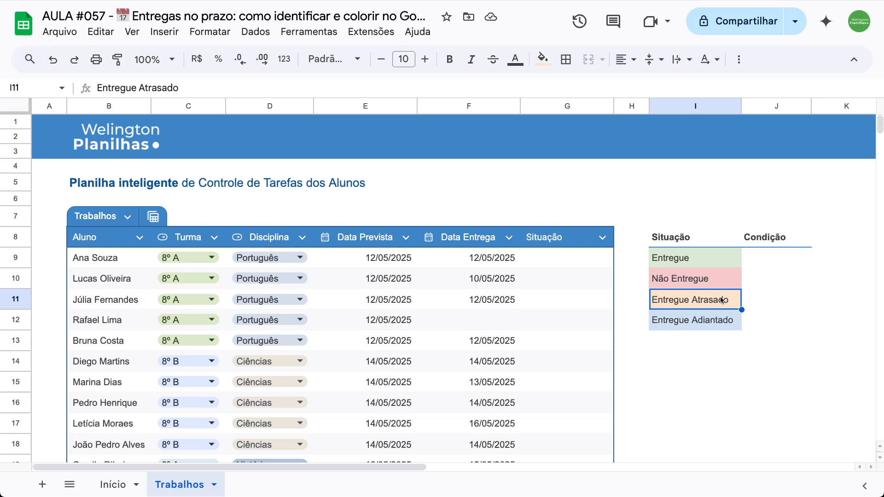
left_click(719, 318)
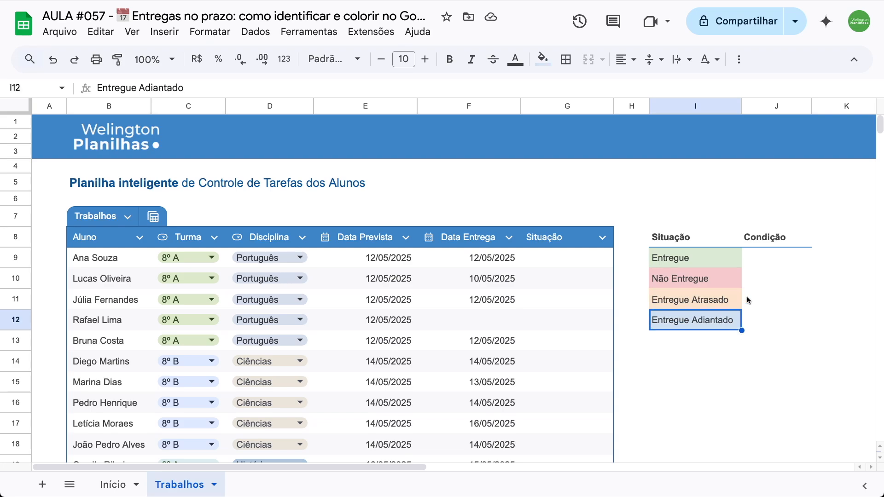
- Enter "Data Entrega = Data Prevista" in J9 as the condition for the Entregue status
left_click(761, 265)
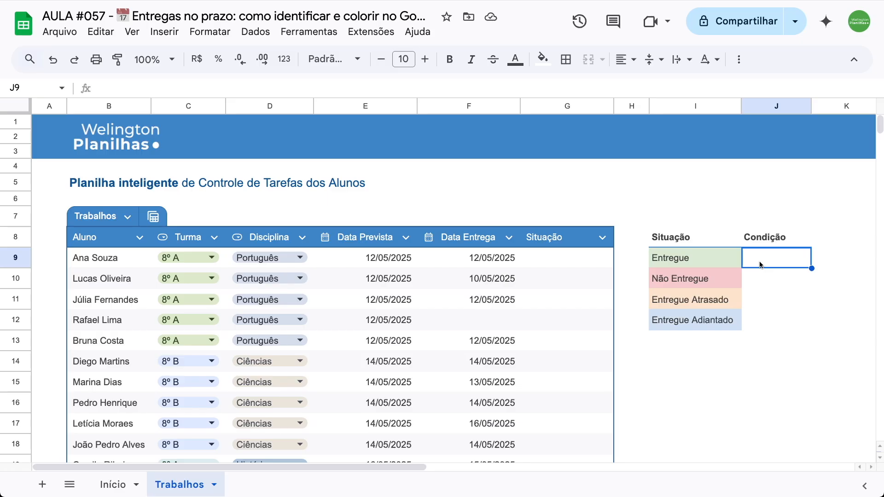
type("Data")
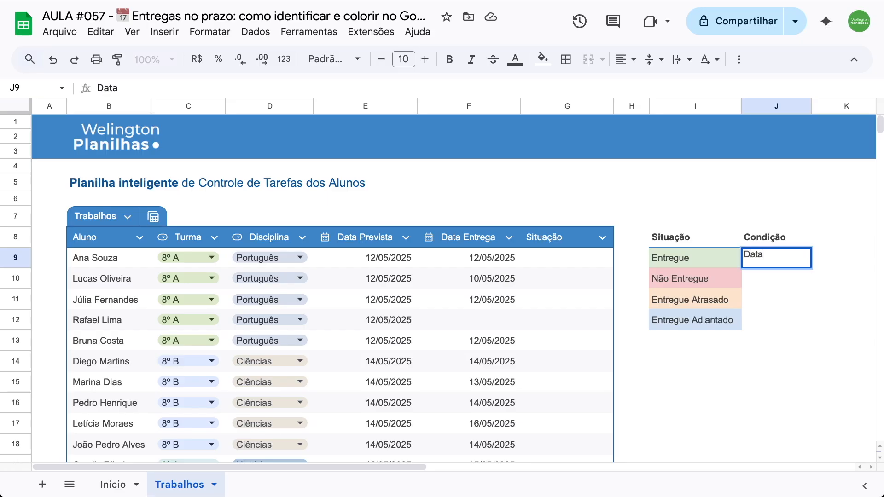
type(" Entrega = D")
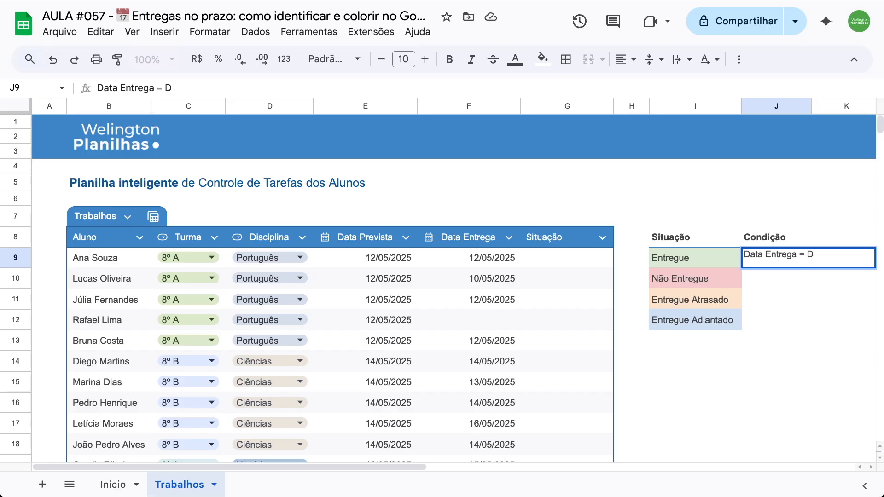
type("ata Prevista")
key("Return")
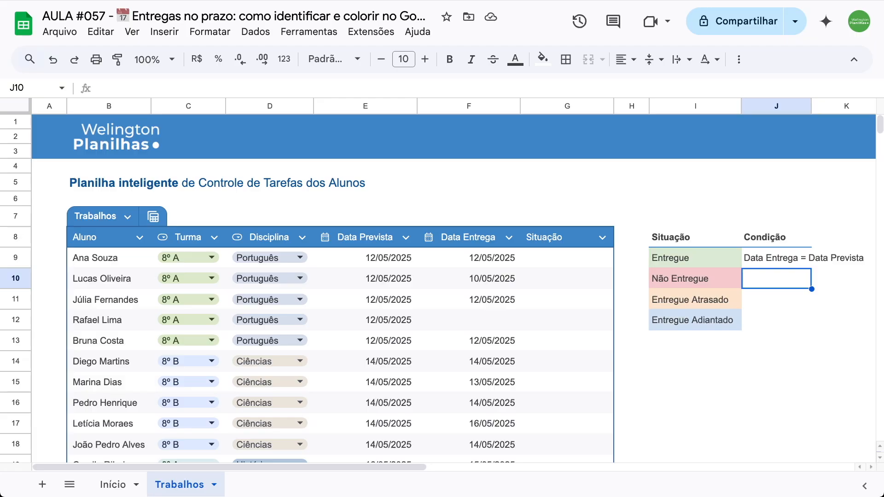
- Enter "Data Entrega Vazia" in J10 as the condition for the Não Entregue status
type("Data En")
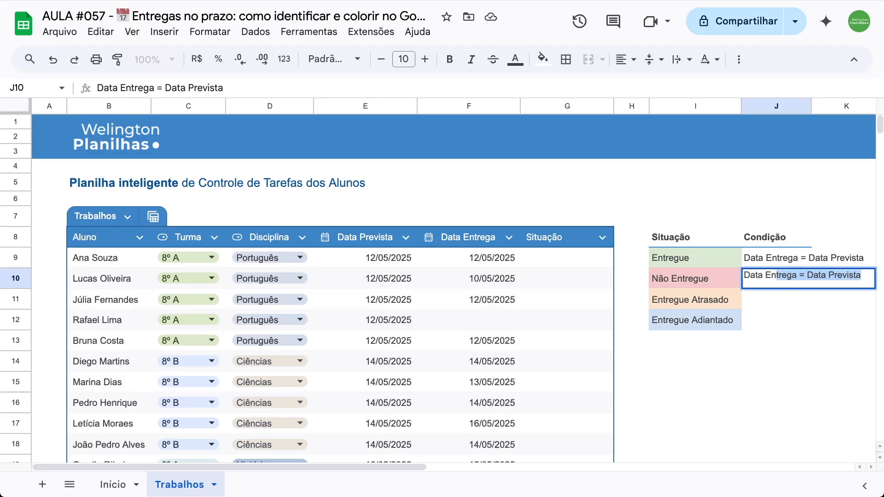
type("trega Vazia")
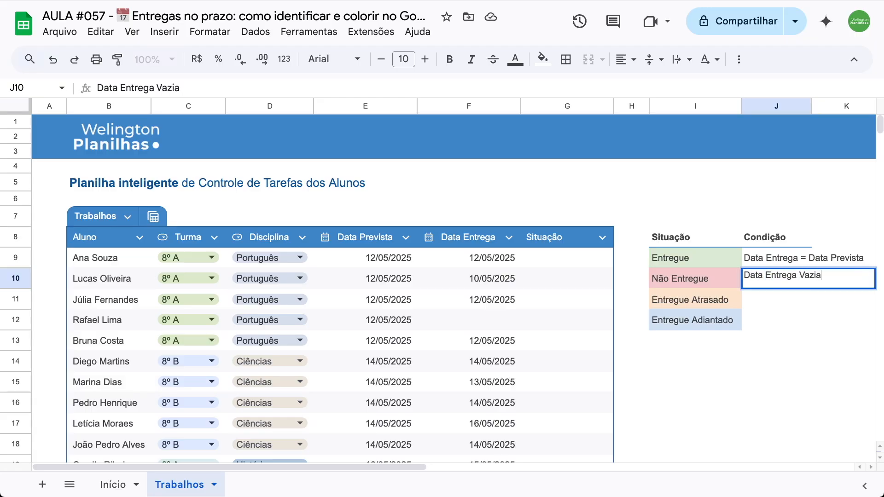
key("Return")
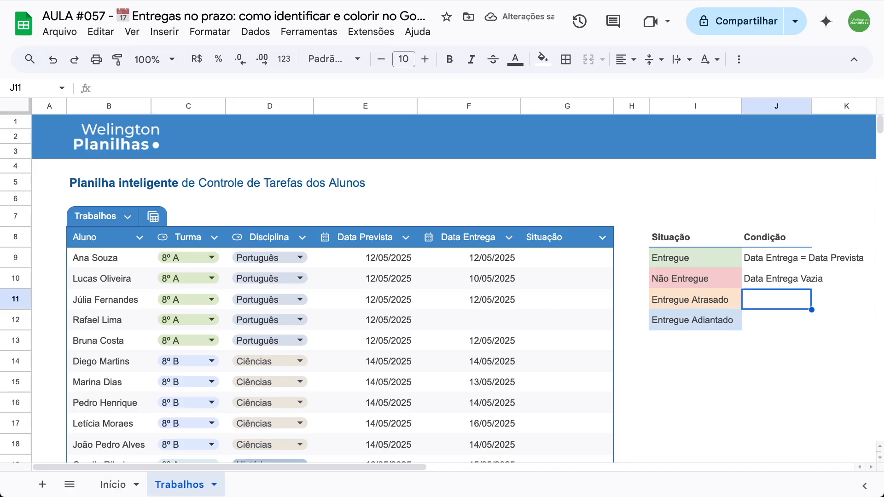
- Enter "Data Entrega > Data Prevista" in J11 as the condition for the Entregue Atrasado status
type("Data")
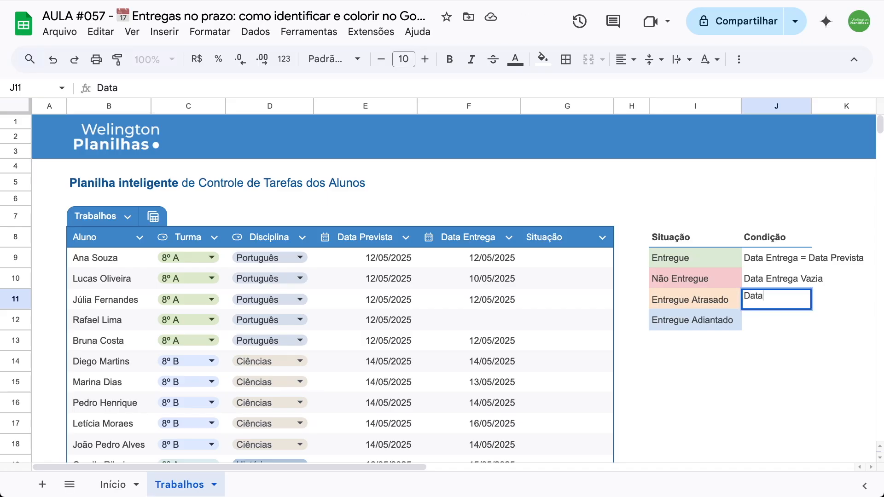
type(" Entrega > Data Previs")
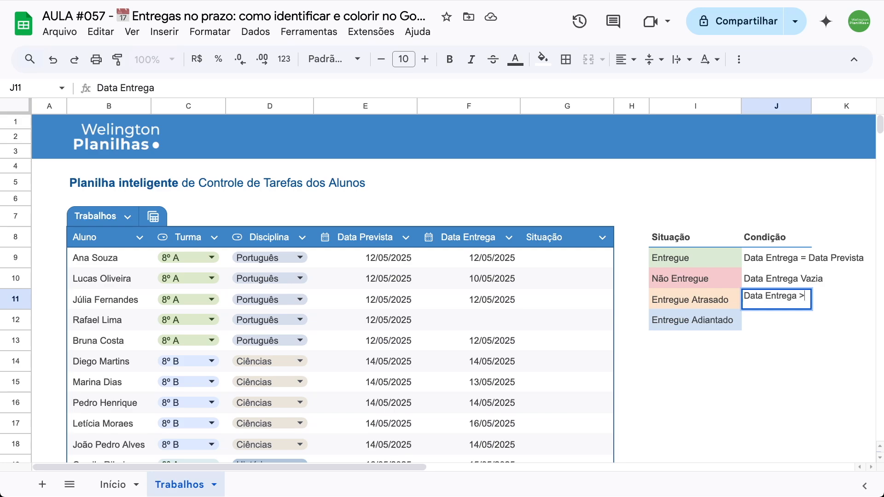
type("ta")
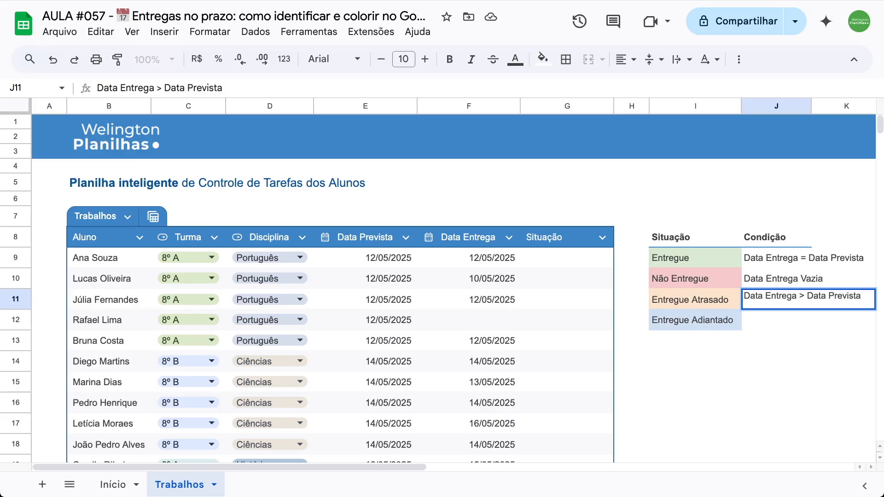
key("Return")
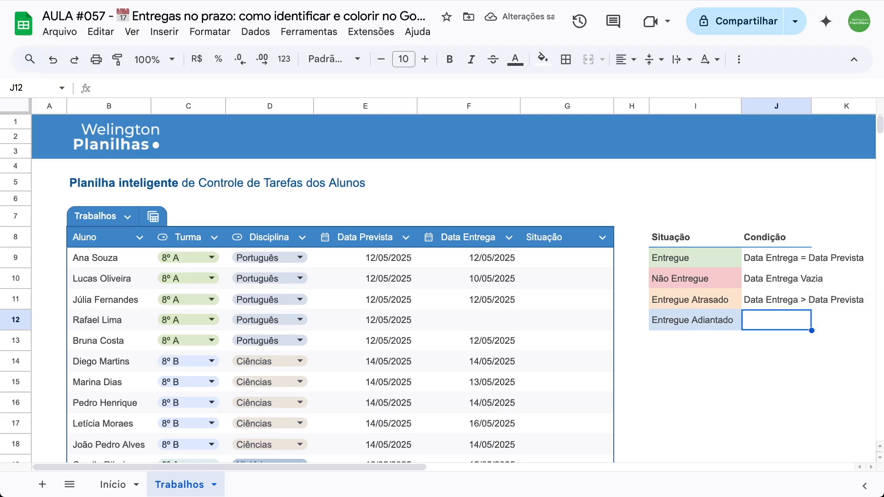
- Enter "Data Entrega < Data Prevista" in J12 as the condition for the Entregue Adiantado status
type("D")
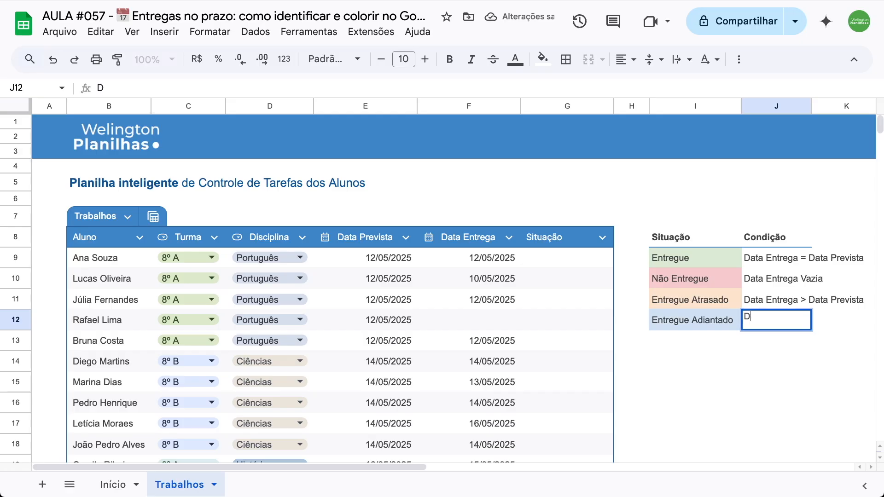
type("ata Entreg")
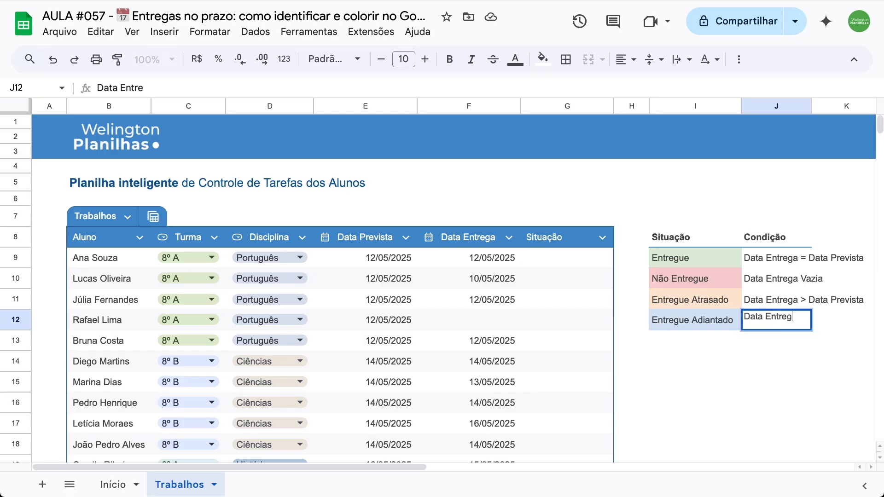
type("a < Data Prevista")
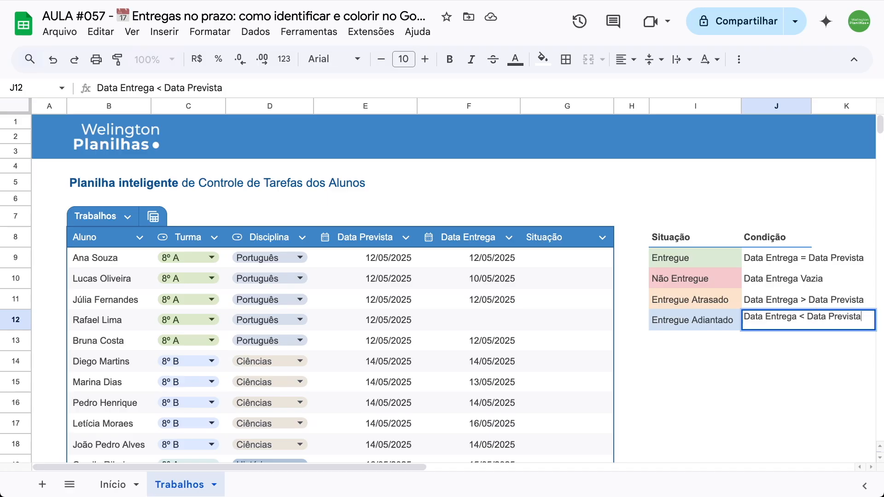
key("Return")
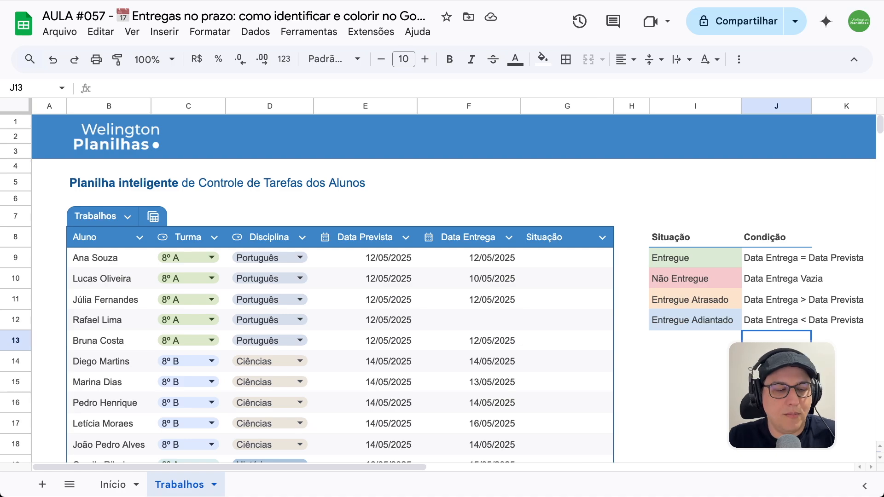
- Start an IFS formula in G9 of the Situação column with F9=E9 as its first condition
left_click(537, 263)
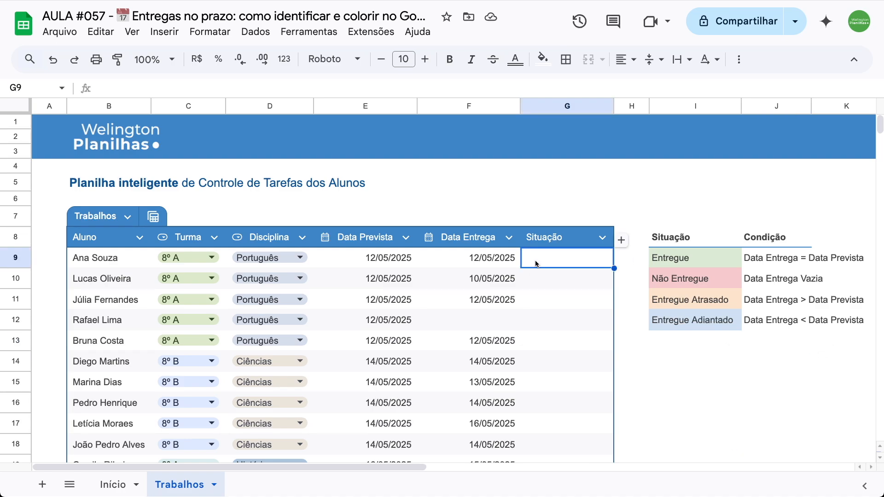
type("=i")
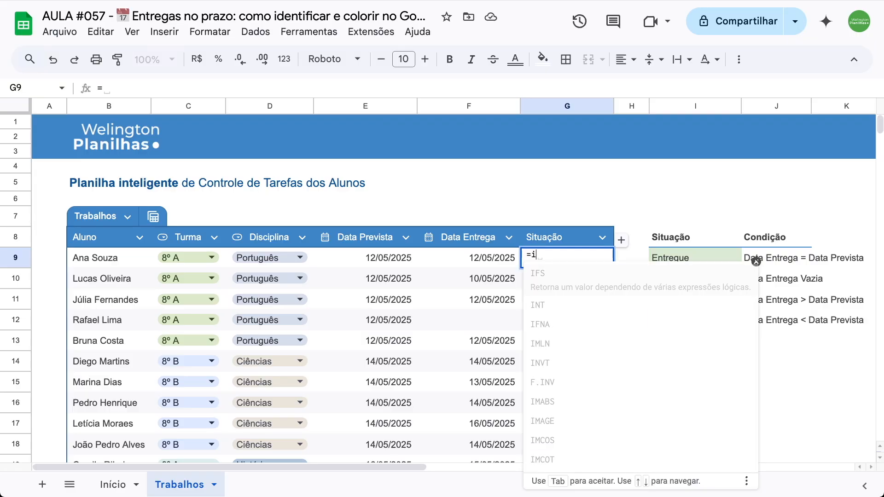
type("fs")
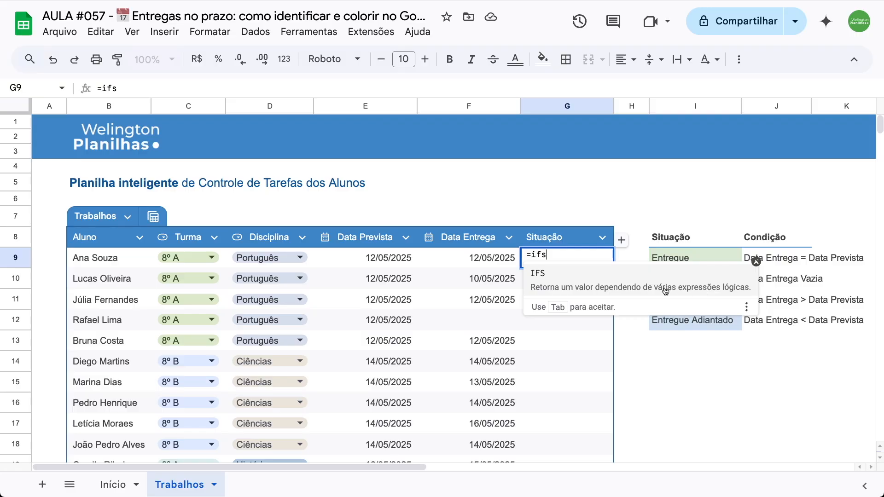
key("Tab")
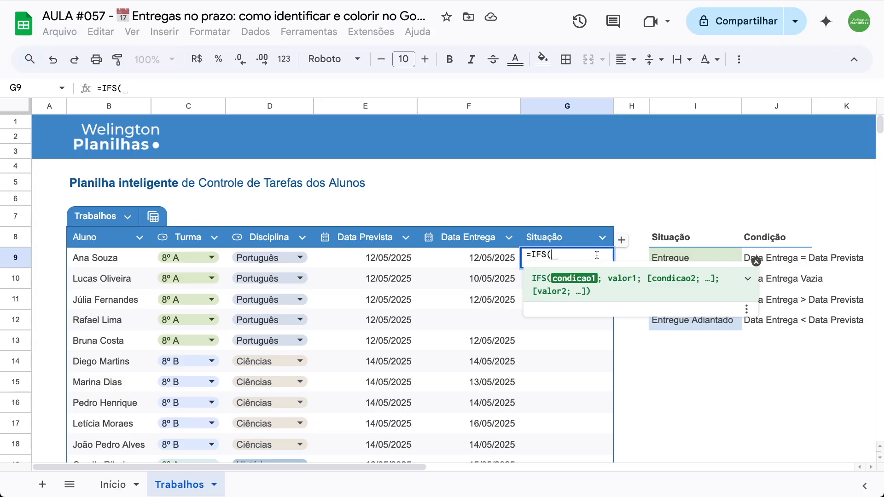
left_click(472, 259)
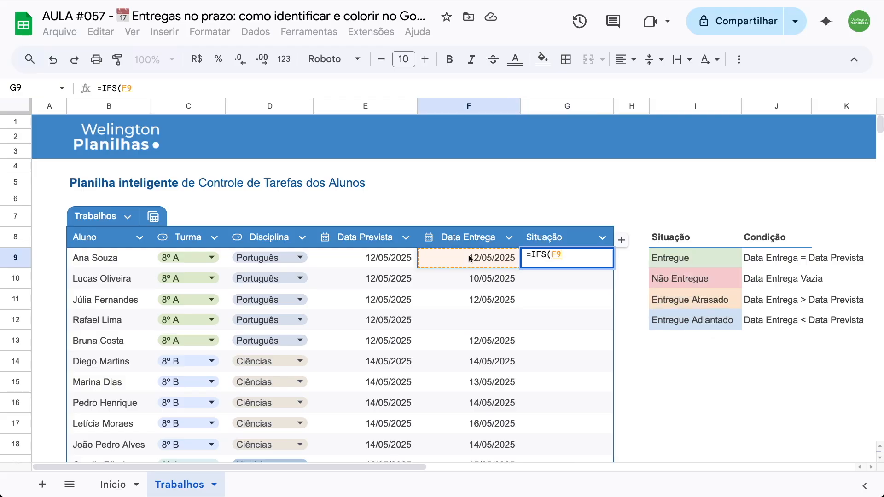
type("=")
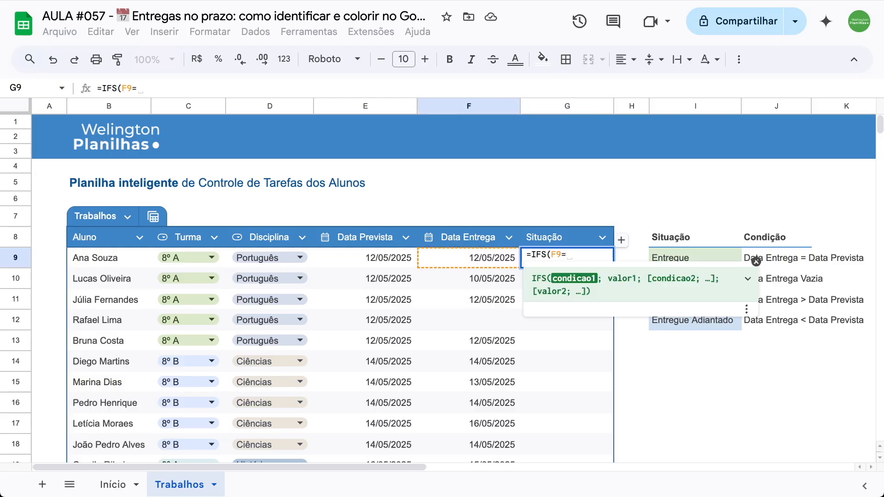
left_click(388, 260)
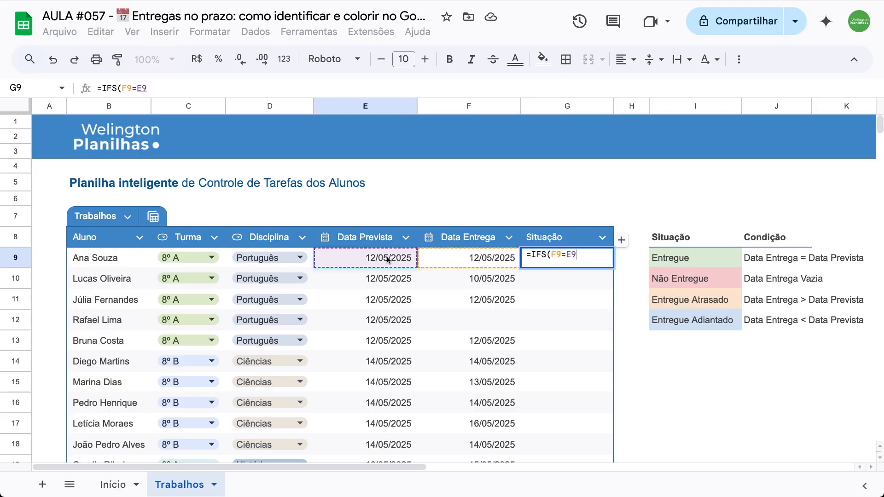
type(";")
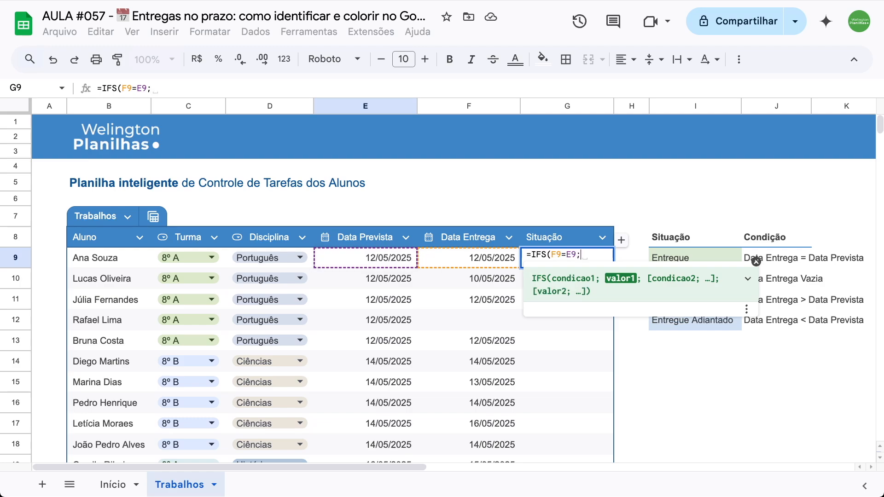
- Set the first IFS result to the Entregue status cell as the absolute reference $I$9
scroll(698, 244, "down", 1)
left_click(686, 244)
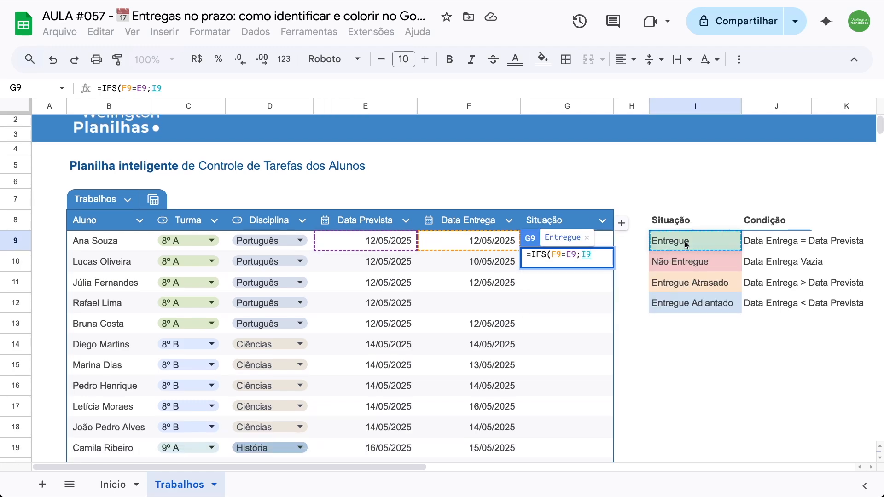
key("F4")
type(";")
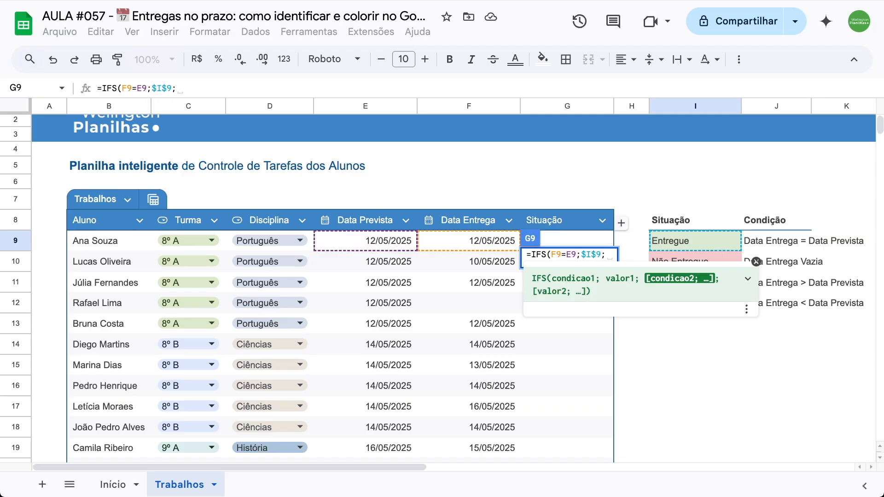
- Add ÉCÉL.VAZIA(F9) as the second condition of the IFS formula in G9
scroll(682, 239, "down", 2)
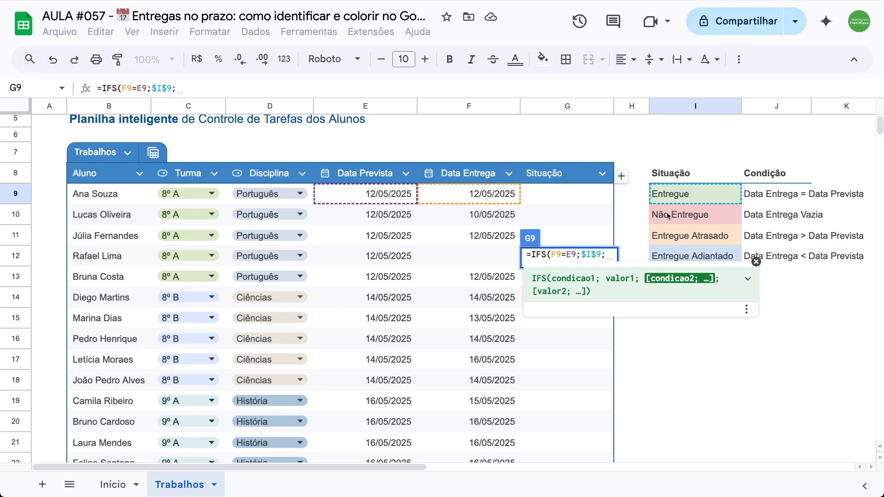
type("éc")
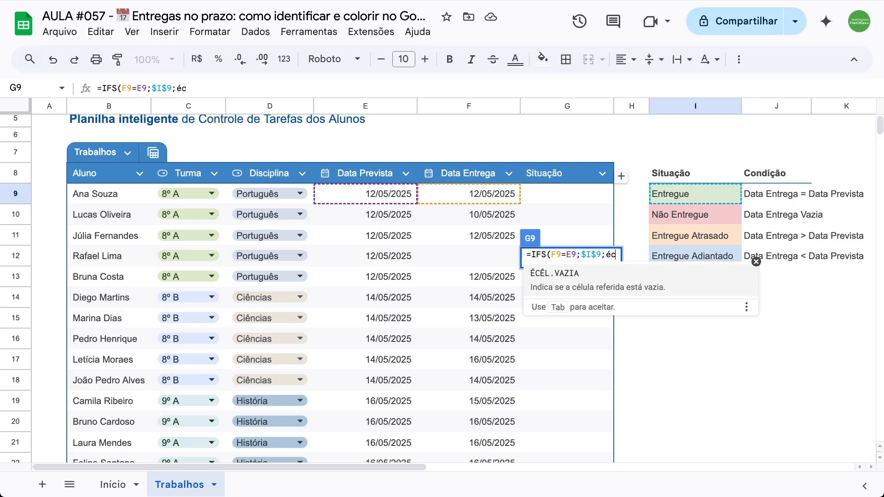
left_click(585, 280)
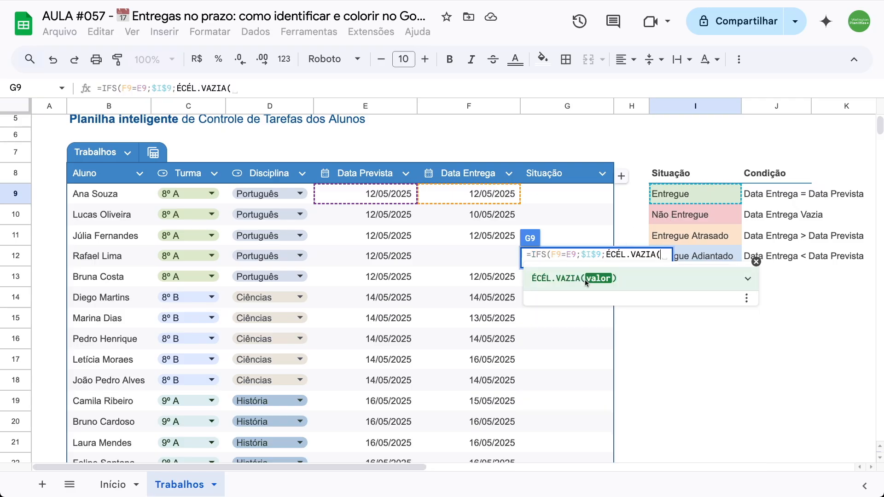
left_click(477, 198)
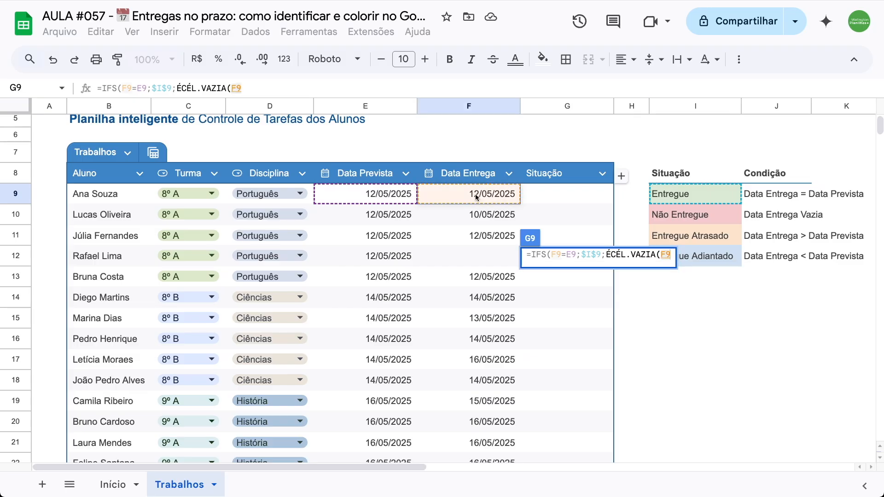
type(")")
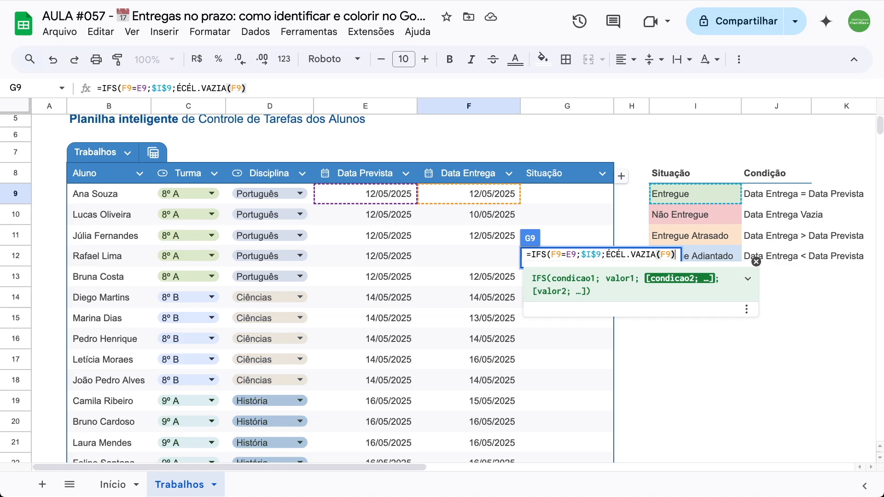
type(";")
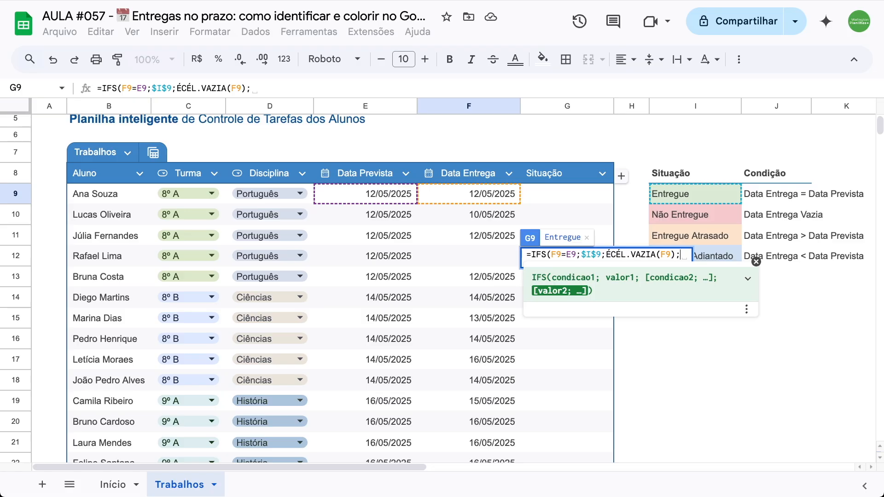
- Set the second IFS result to the Não Entregue status cell as the absolute reference $I$10
left_click(693, 214)
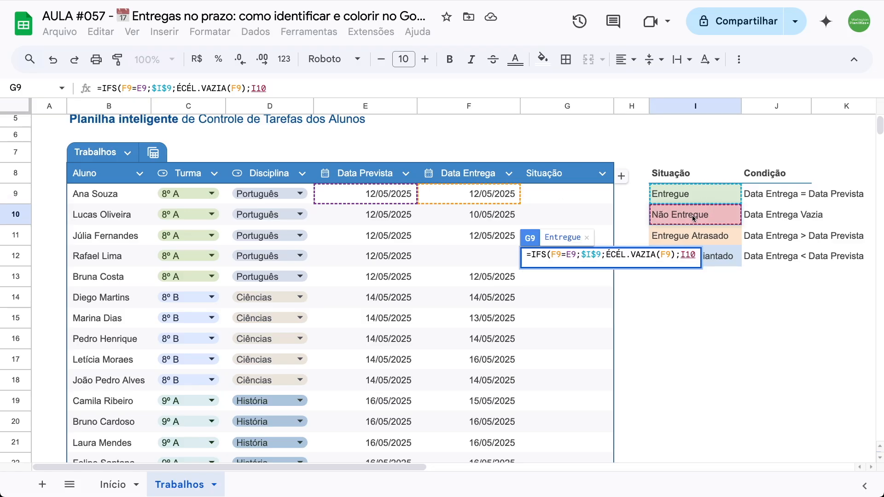
key("F4")
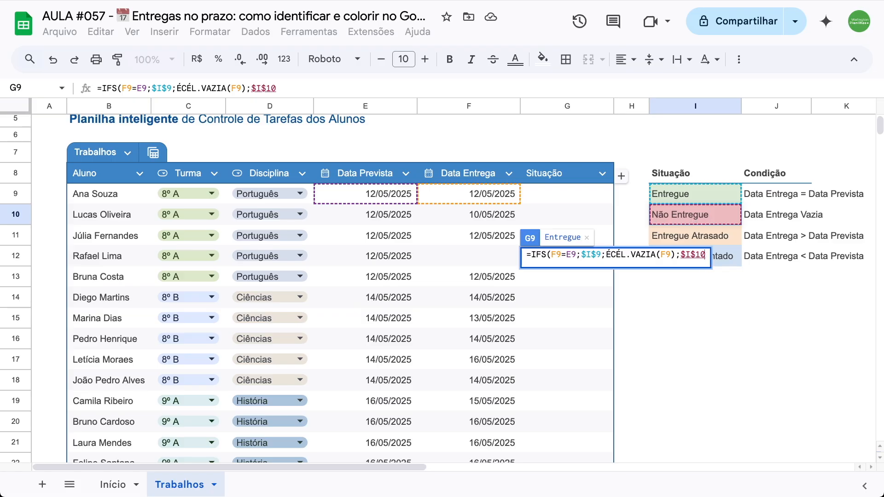
type(";")
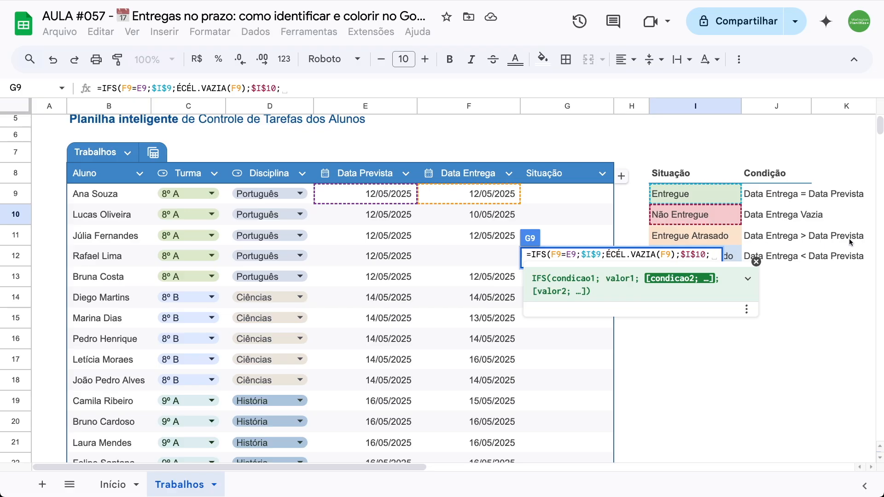
- Add F9>E9 as the third IFS condition, returning the Entregue Atrasado status cell as the absolute reference $I$11
left_click(448, 200)
type(">")
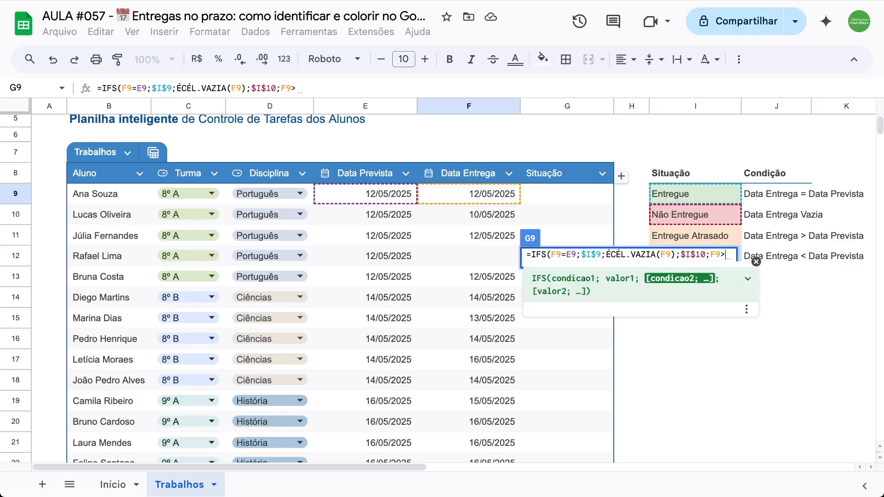
left_click(382, 197)
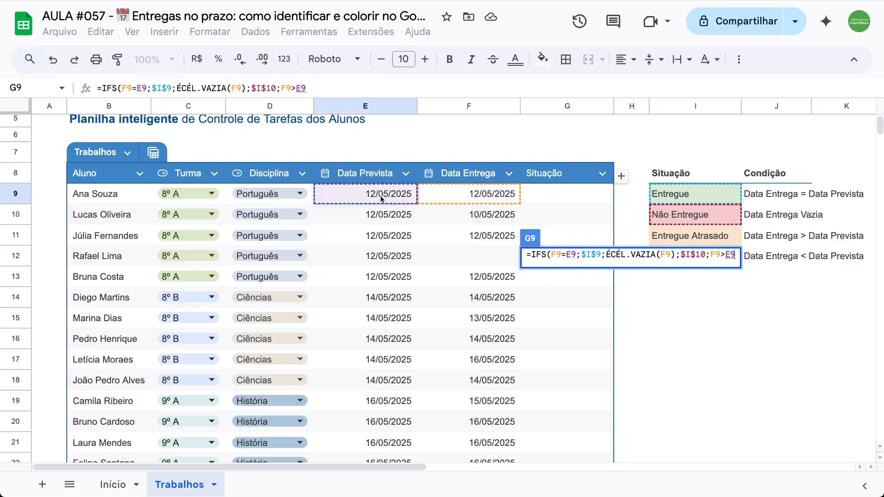
type(";")
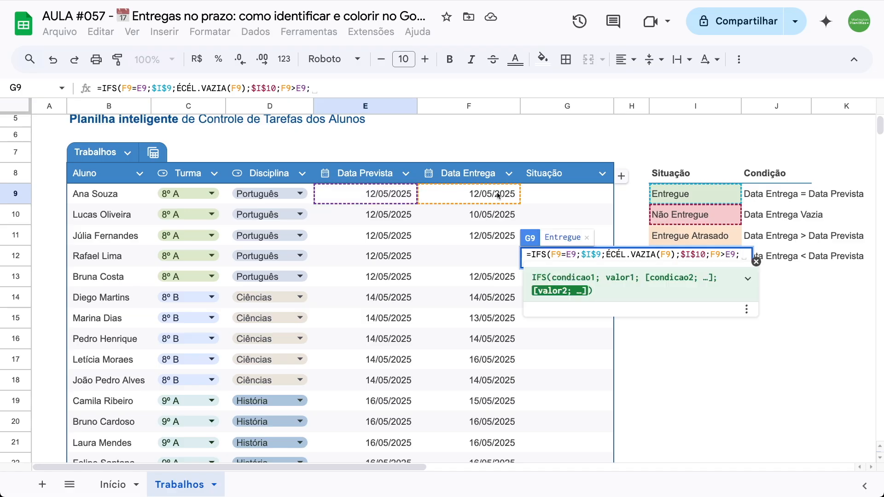
scroll(662, 197, "down", 1)
left_click(672, 229)
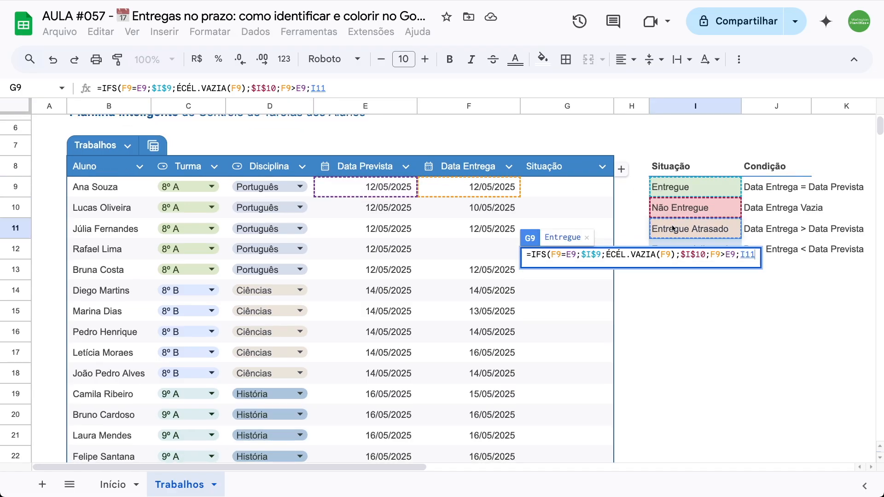
key("F4")
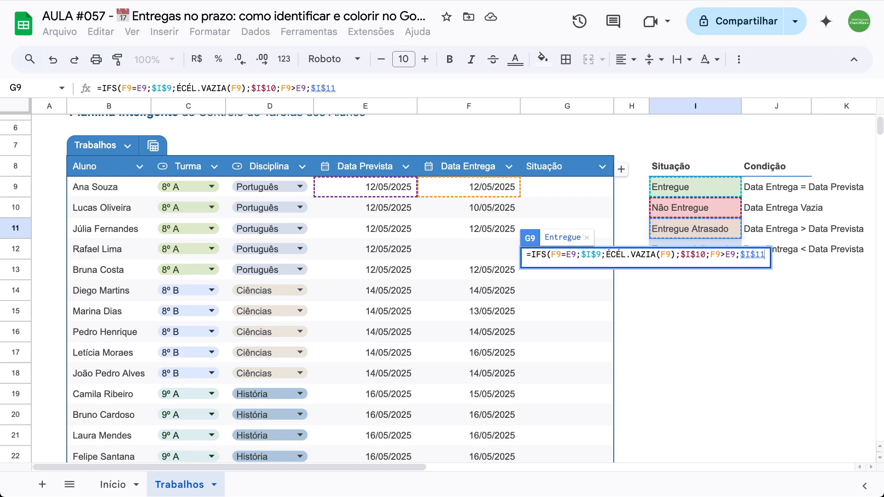
type(";")
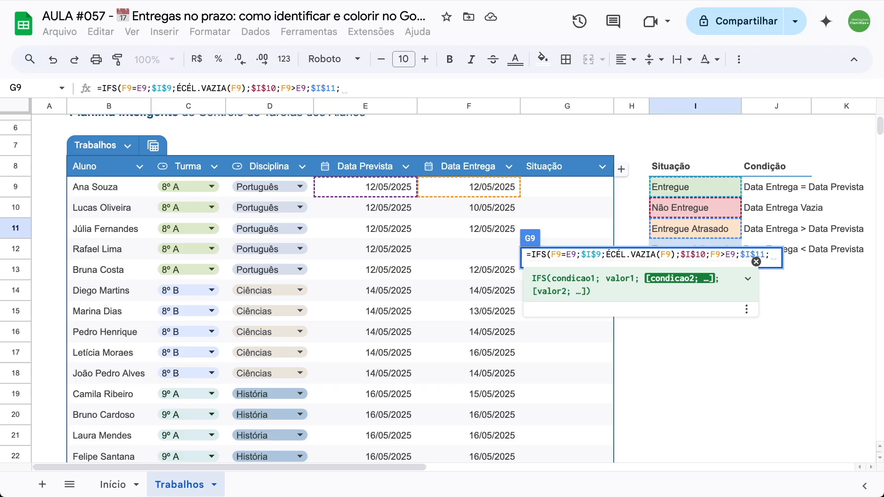
- Add F9<E9 as the fourth IFS condition, returning the Entregue Adiantado cell as $I$12, and complete the formula in G9
scroll(674, 186, "down", 1)
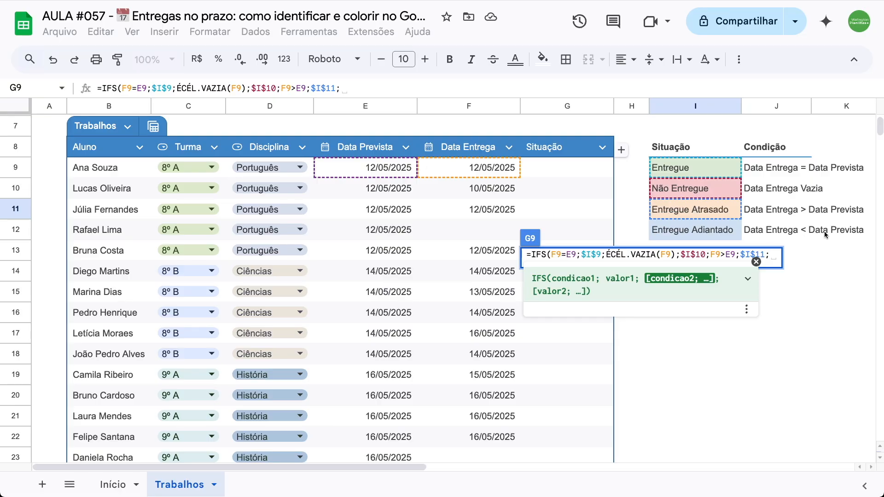
left_click(459, 171)
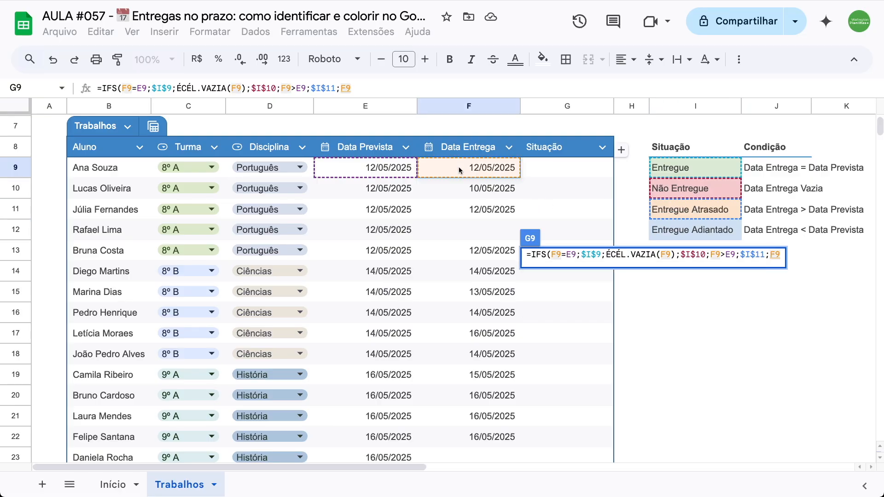
type("<")
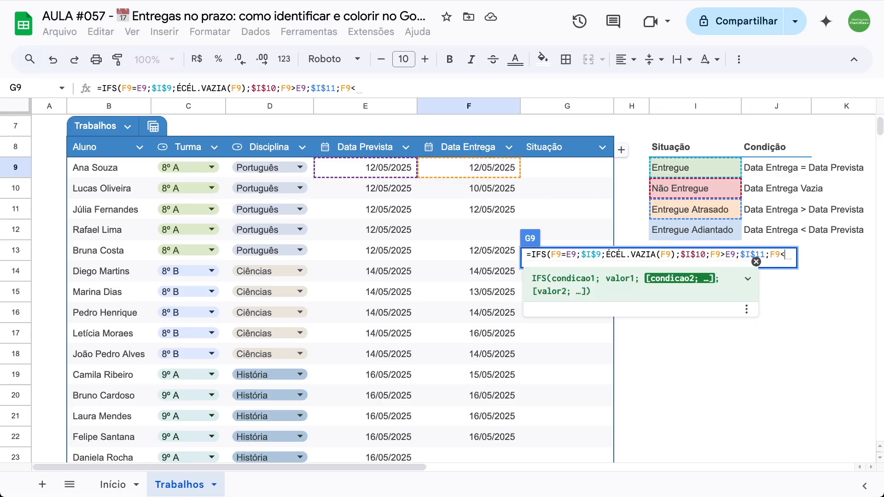
left_click(392, 168)
type(";")
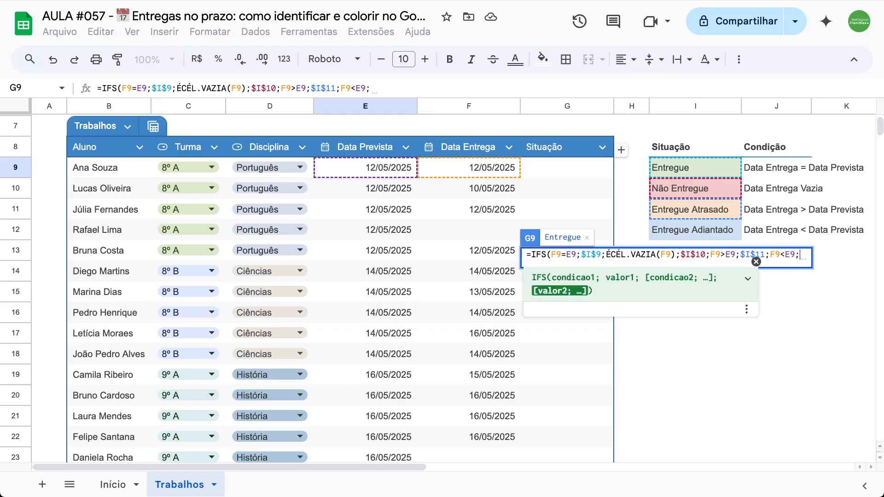
left_click(684, 235)
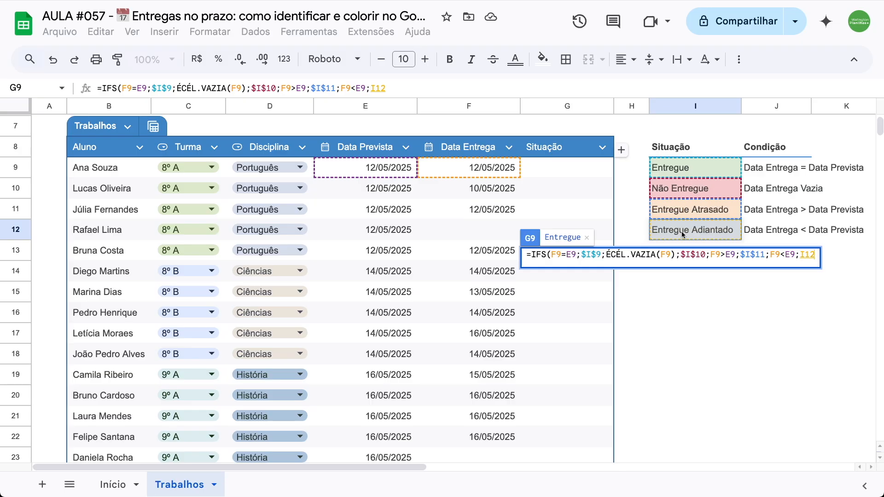
key("F4")
type(")")
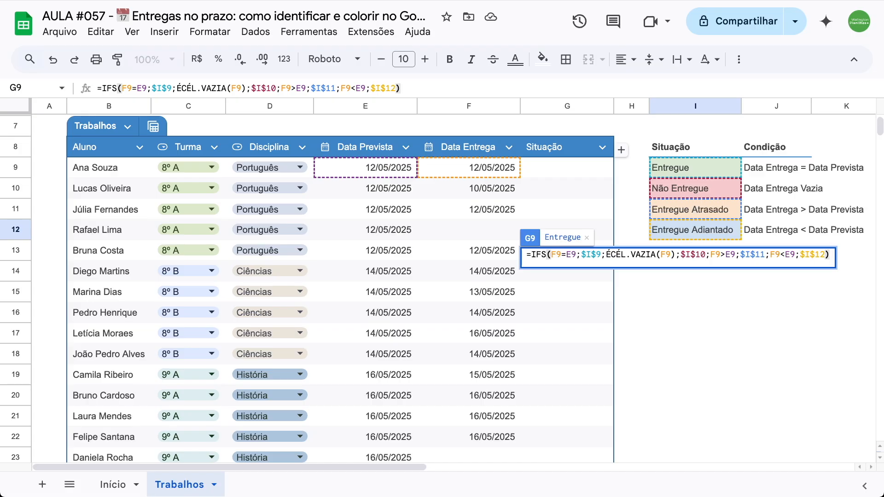
key("Return")
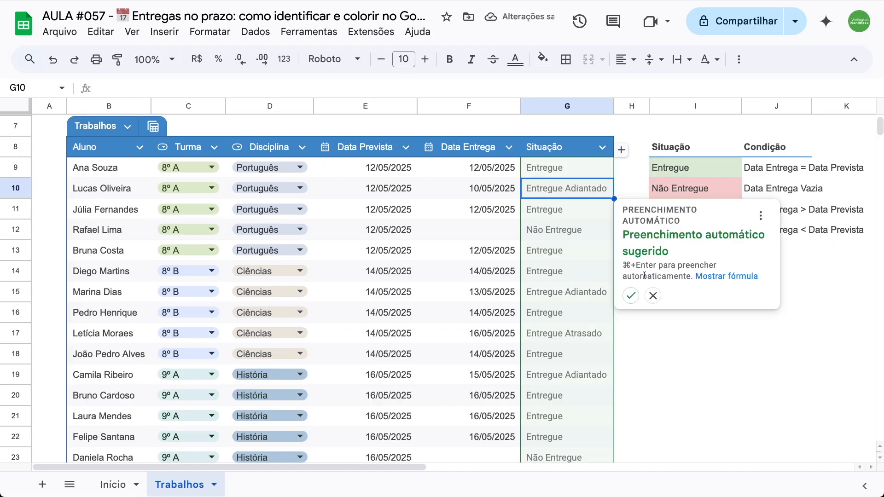
- Accept the suggested autofill of the IFS formula for the Situação column and review the statuses down the table
left_click(631, 296)
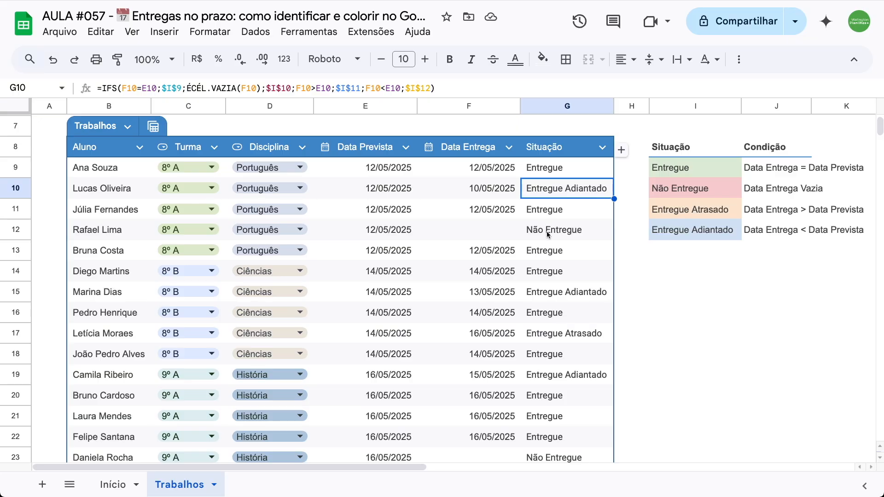
scroll(547, 234, "down", 2)
scroll(546, 231, "down", 1)
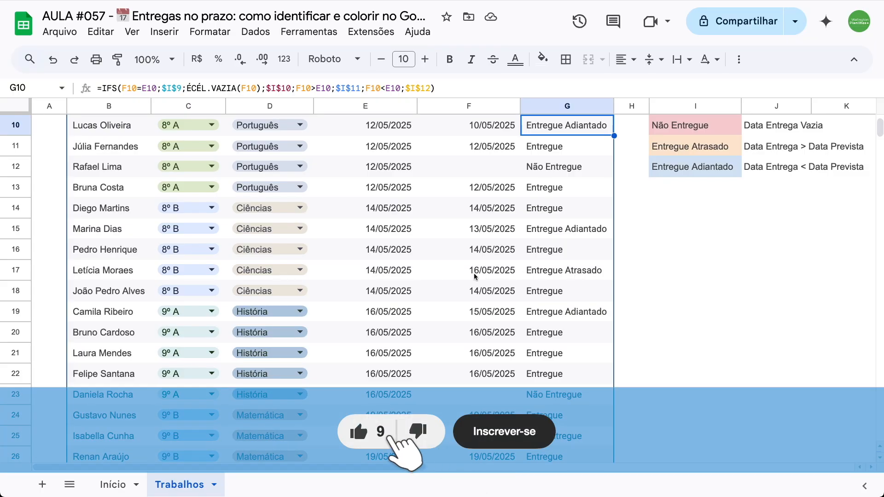
scroll(474, 276, "down", 4)
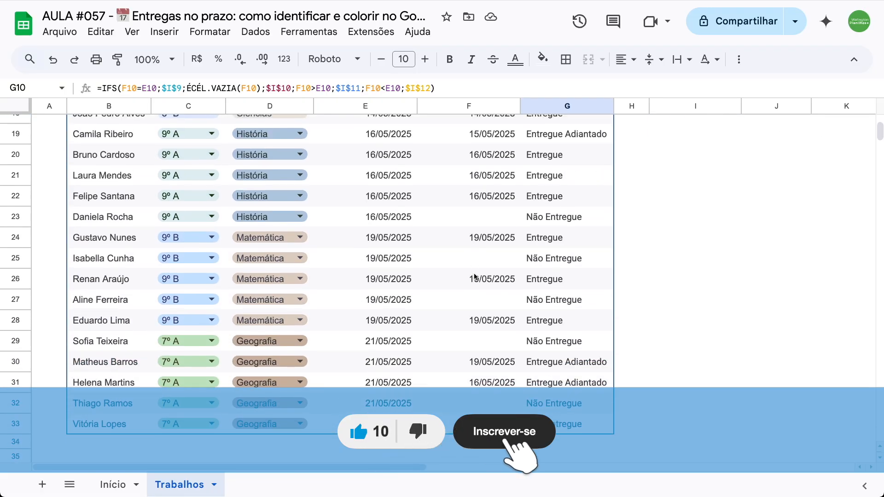
scroll(475, 276, "up", 8)
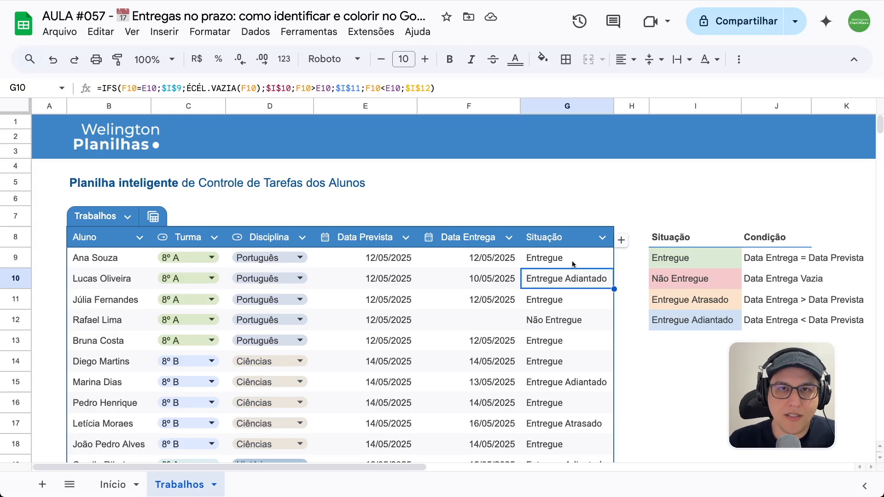
- Start a conditional formatting rule for the Situação cells G9:G33
left_click(574, 260)
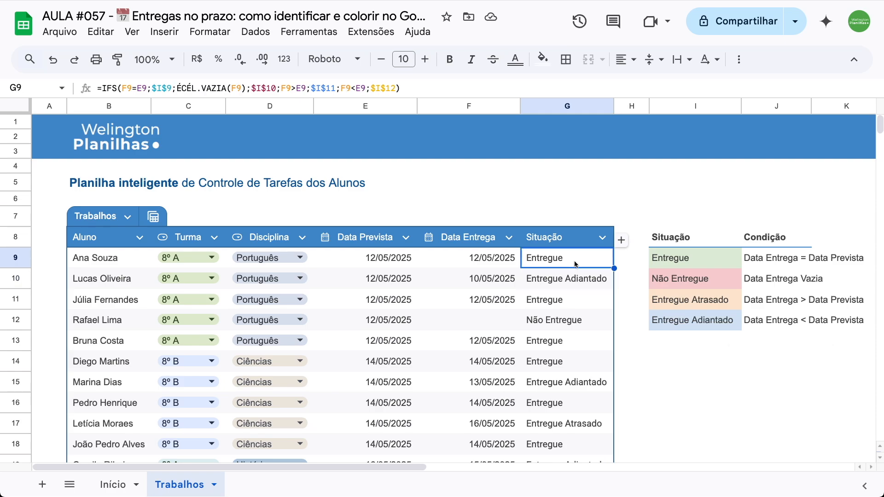
scroll(573, 261, "down", 5)
scroll(574, 262, "down", 5)
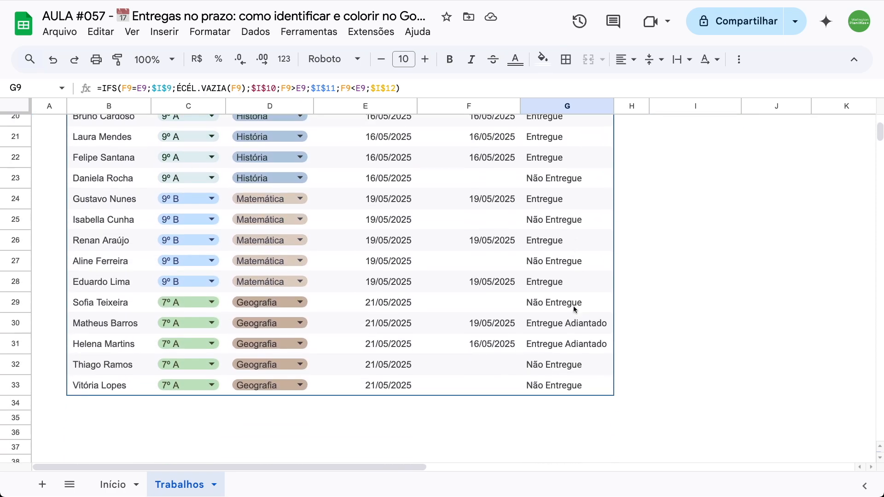
left_click(570, 390, "shift")
scroll(569, 387, "up", 10)
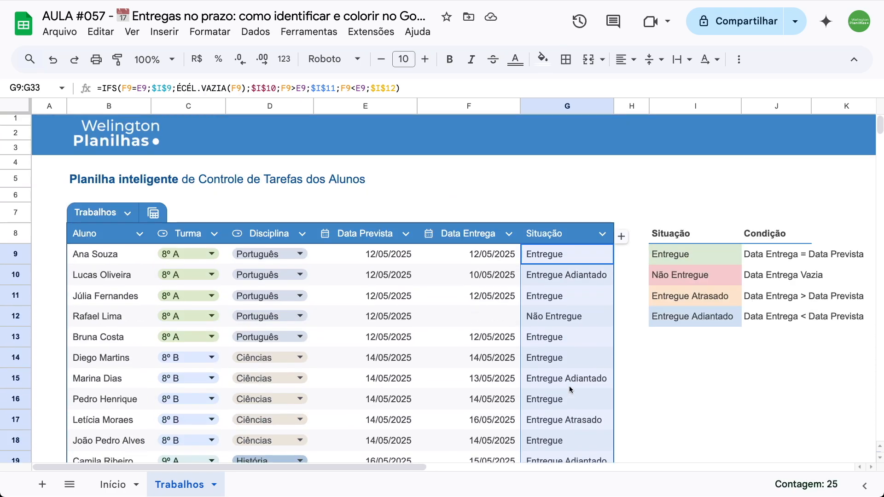
left_click(219, 34)
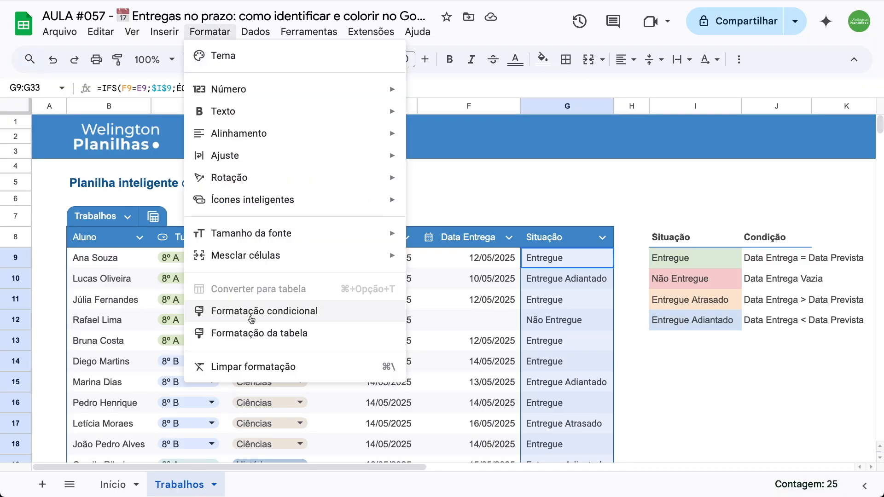
left_click(301, 312)
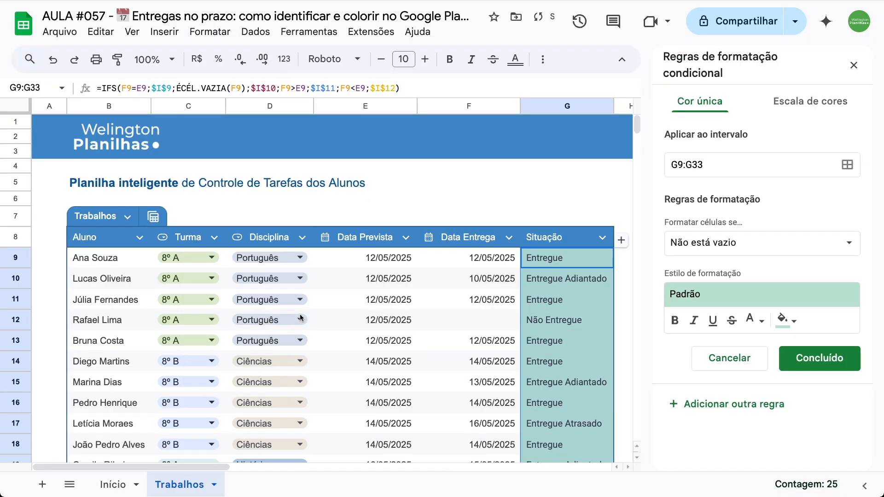
scroll(365, 254, "right", 5)
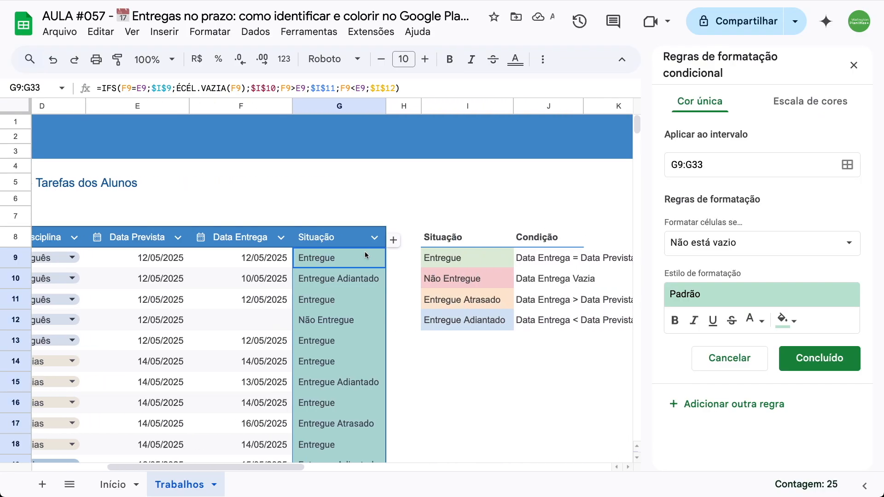
scroll(365, 252, "right", 1)
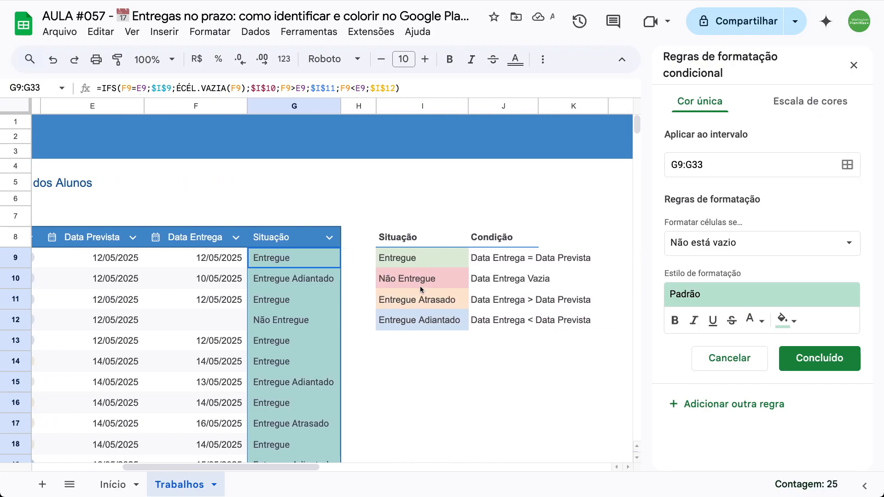
- Set the rule's condition to O texto é exatamente and check the cell reference of the Entregue status in the legend
left_click(700, 245)
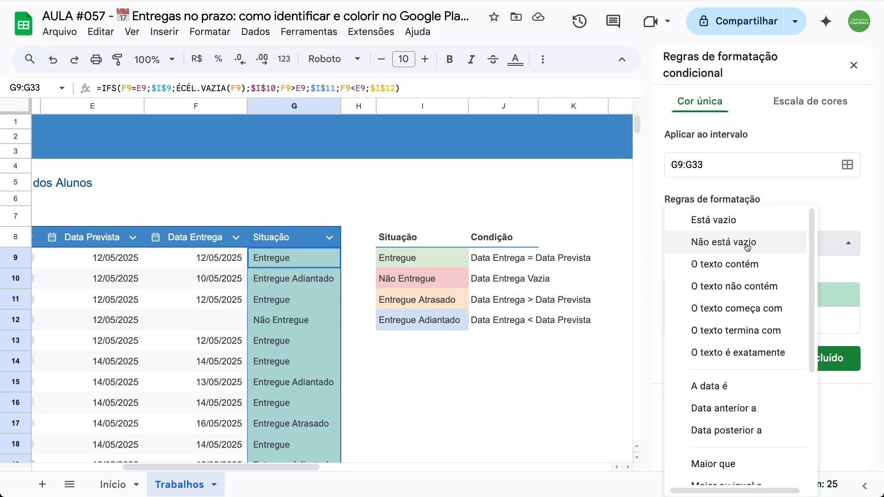
left_click(741, 352)
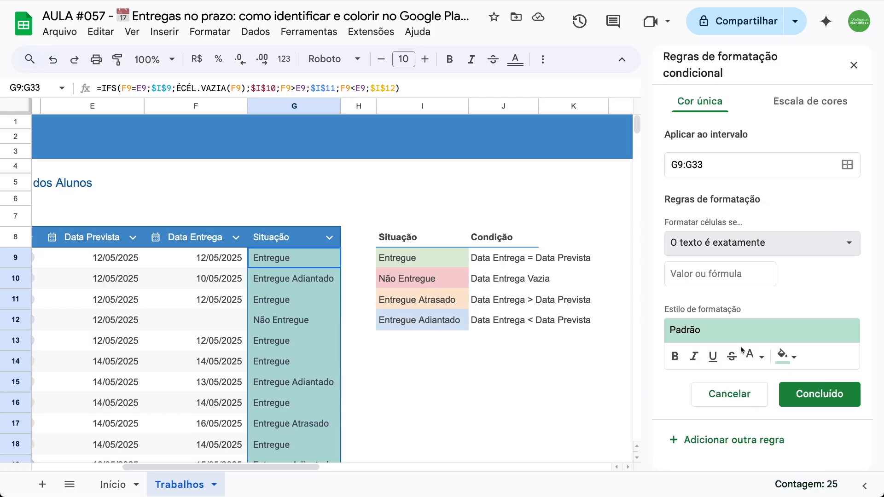
left_click(726, 277)
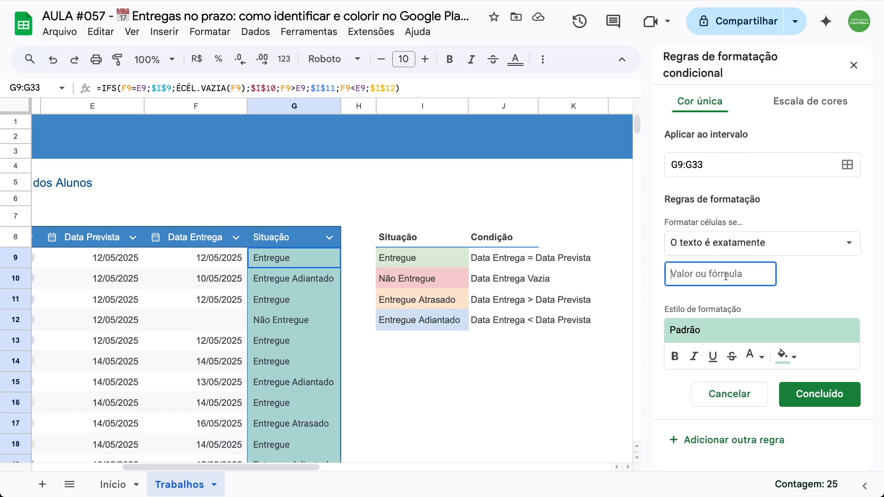
left_click(412, 262)
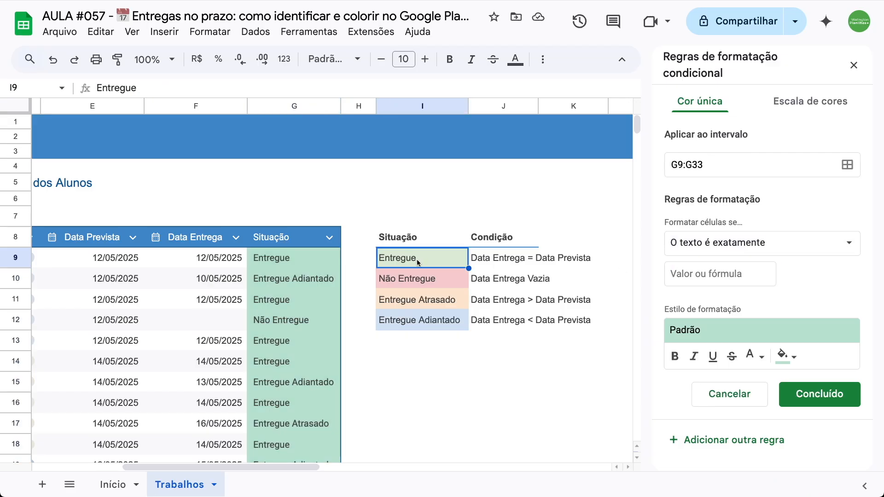
left_click(20, 86)
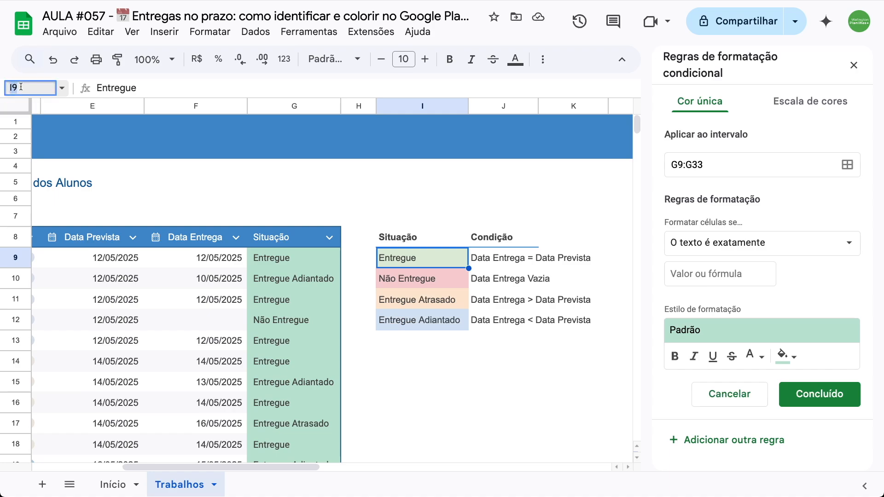
key("Escape")
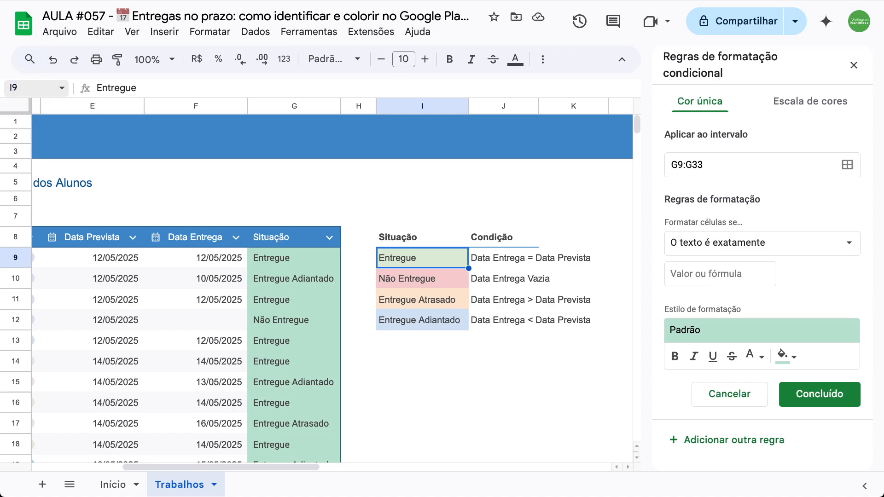
- Set the rule's comparison value to the absolute reference =$I$9 and its fill color to light green
left_click(731, 272)
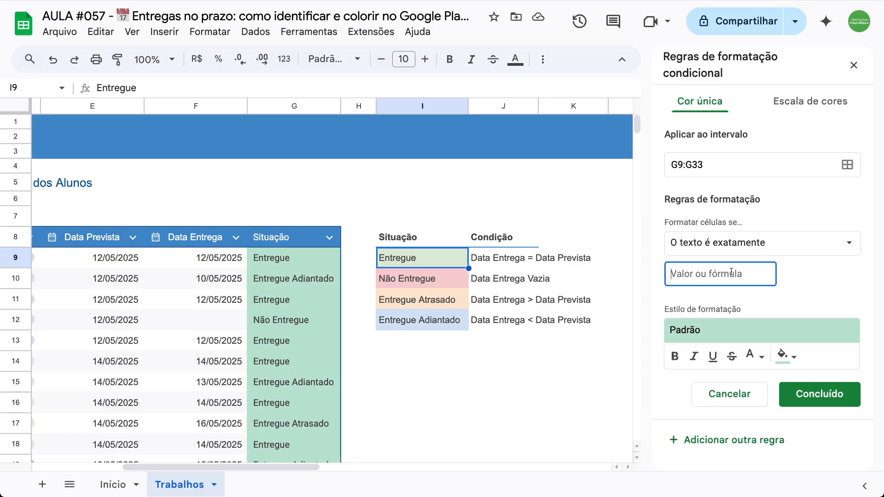
type("=I9")
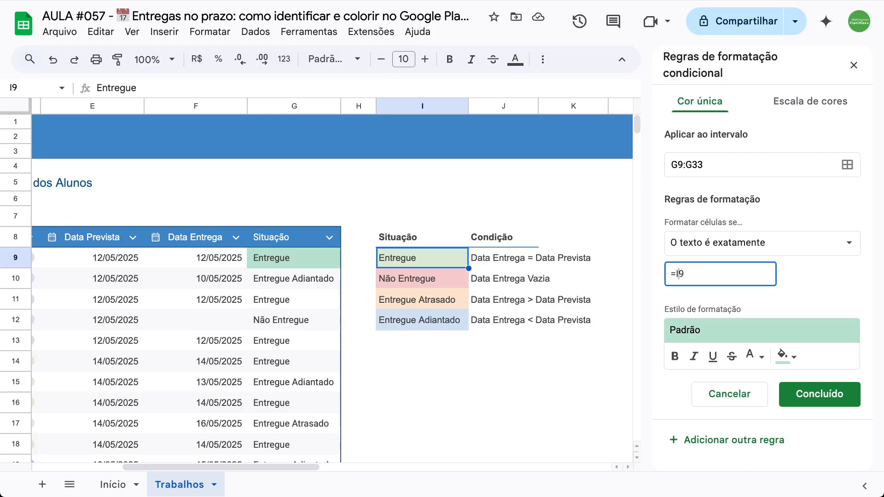
type("$I$")
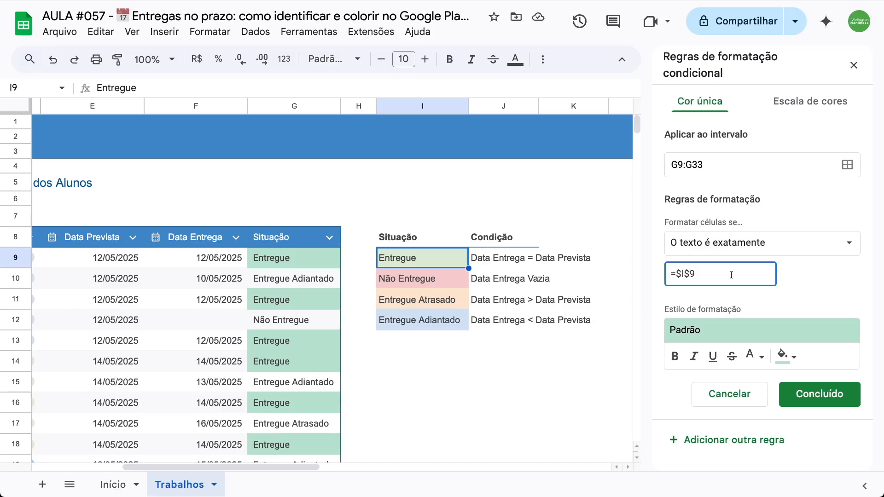
left_click(789, 365)
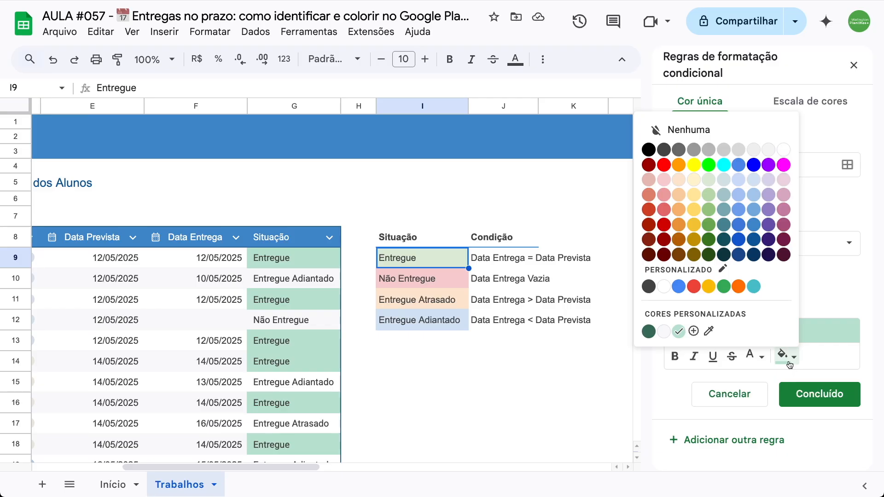
left_click(709, 181)
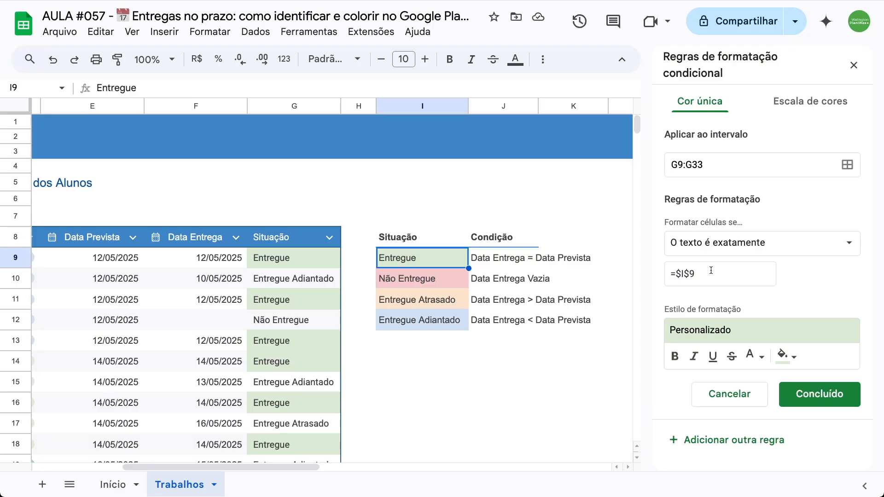
- Add another rule for the Não Entregue status, matching text exactly to =$I$10 with a light red fill
left_click(750, 443)
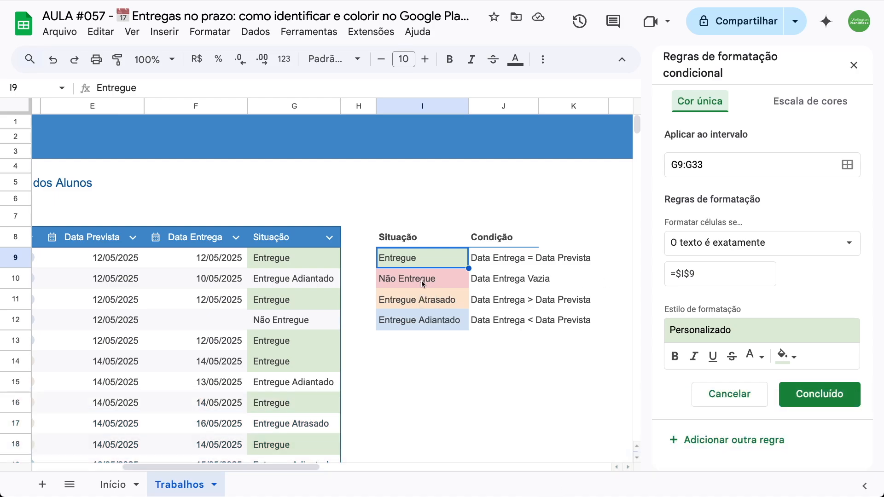
left_click(717, 273)
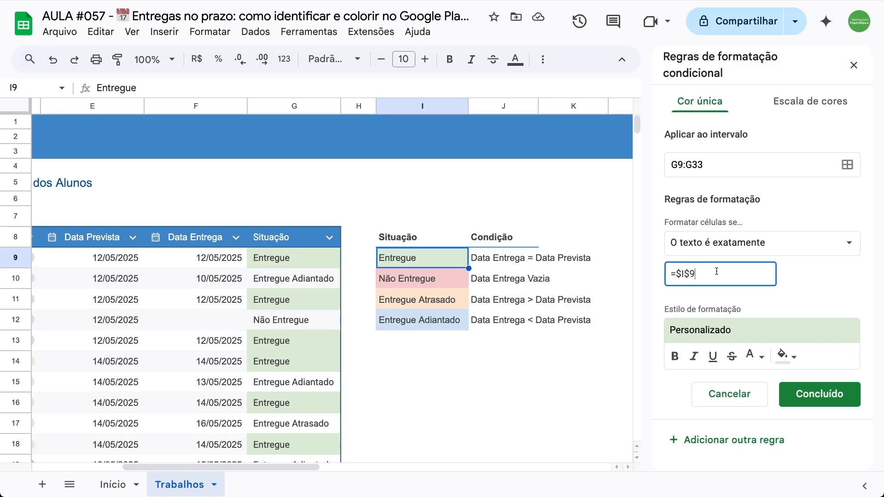
key("shift+Left")
type("10")
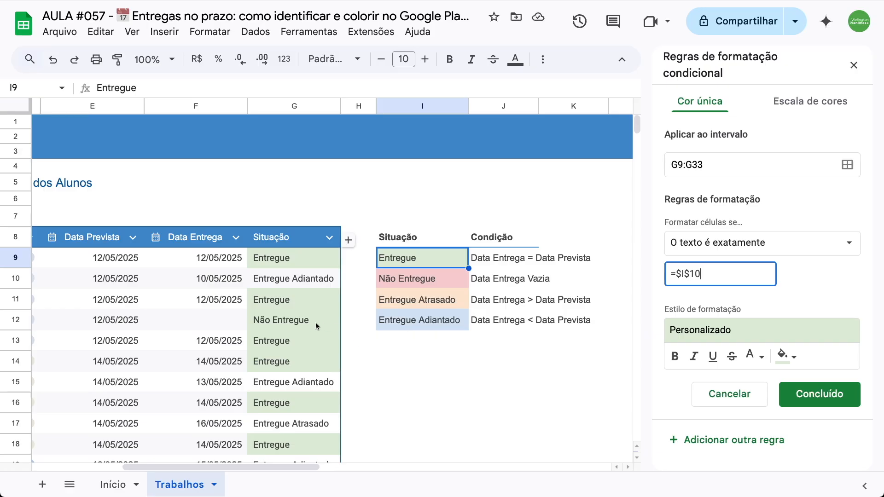
left_click(792, 357)
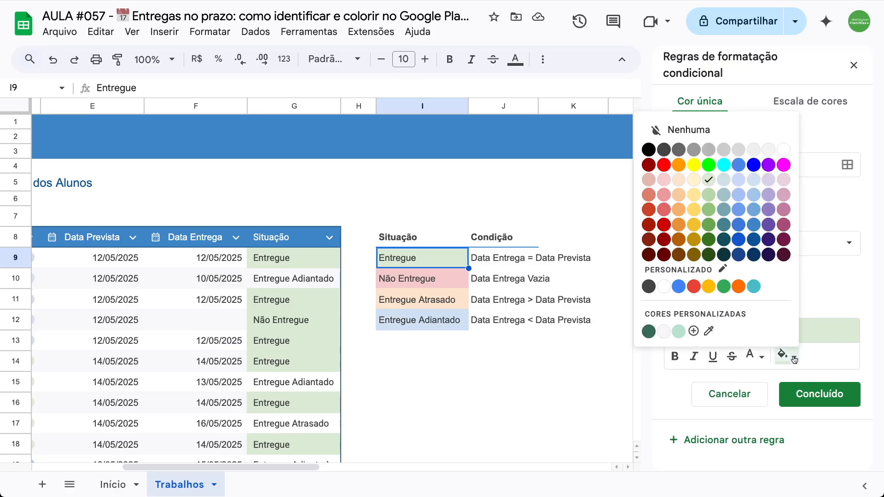
left_click(664, 180)
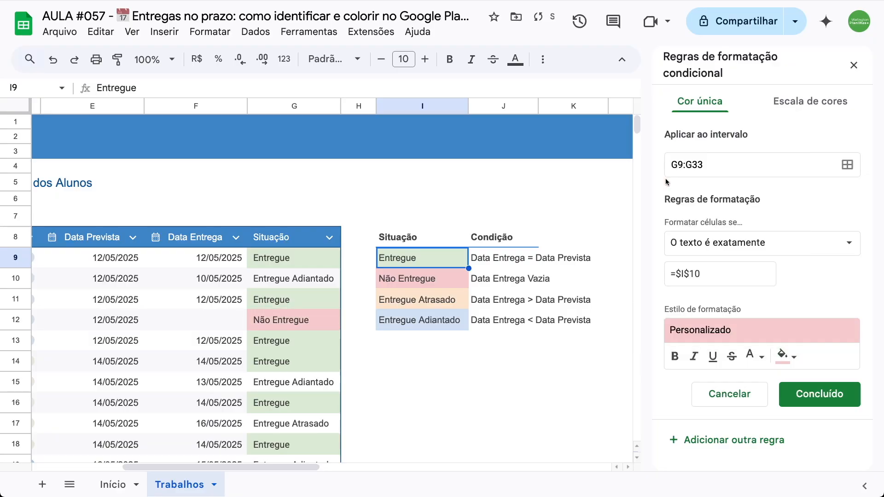
- Add a third rule for the Entregue Atrasado status, matching text exactly to =$I$11 with a light orange fill
left_click(706, 438)
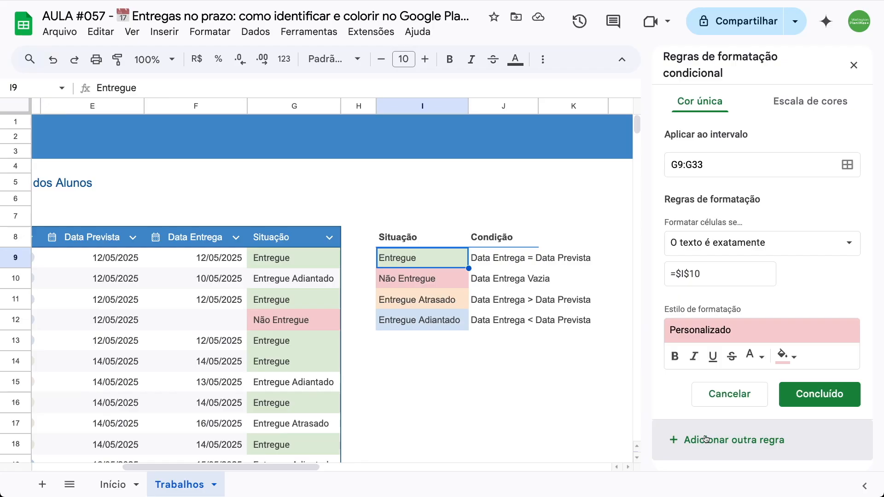
left_click(721, 278)
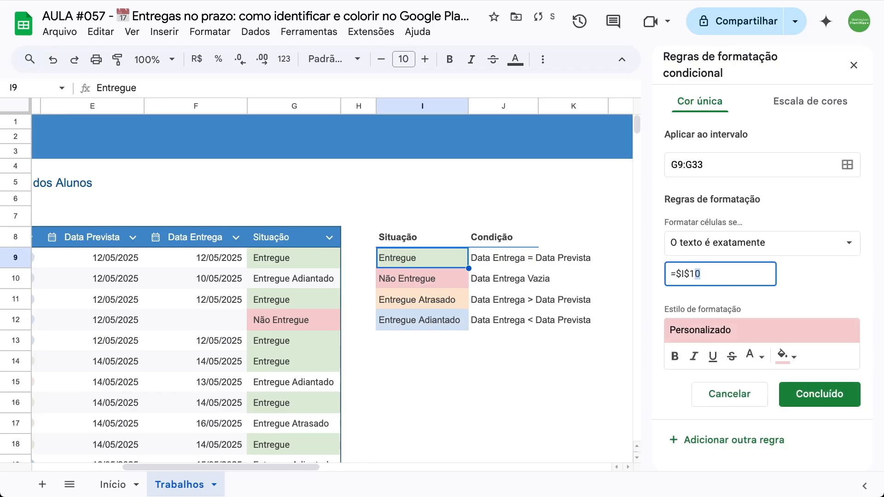
key("BackSpace")
type("1")
left_click(783, 355)
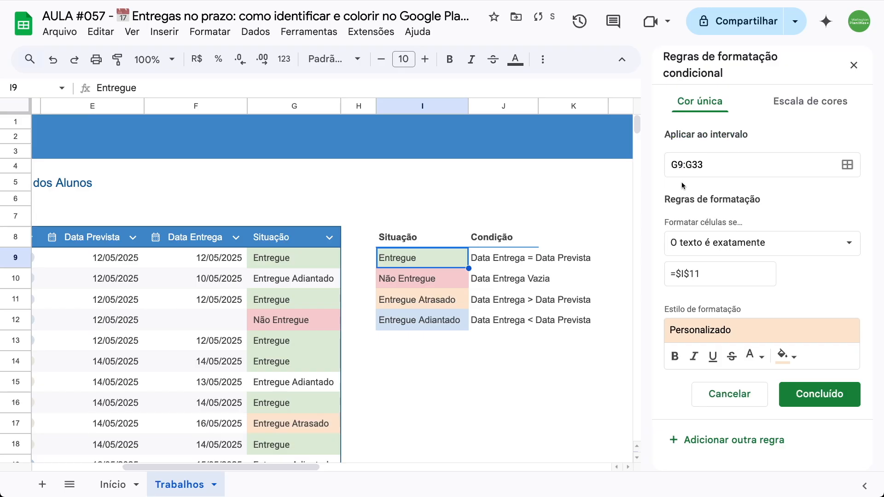
left_click(679, 180)
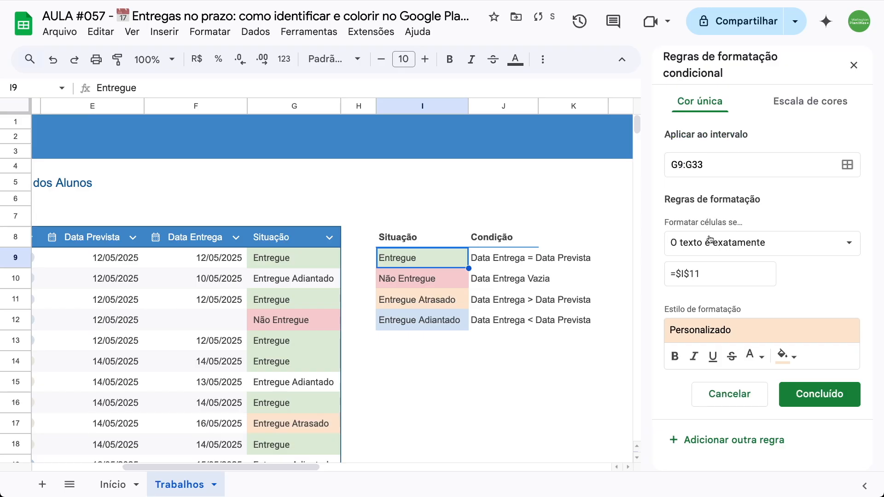
- Add a final Entregue Adiantado rule matching =$I$12 with a light blue fill, and review the colored statuses down the table
left_click(730, 443)
left_click(722, 275)
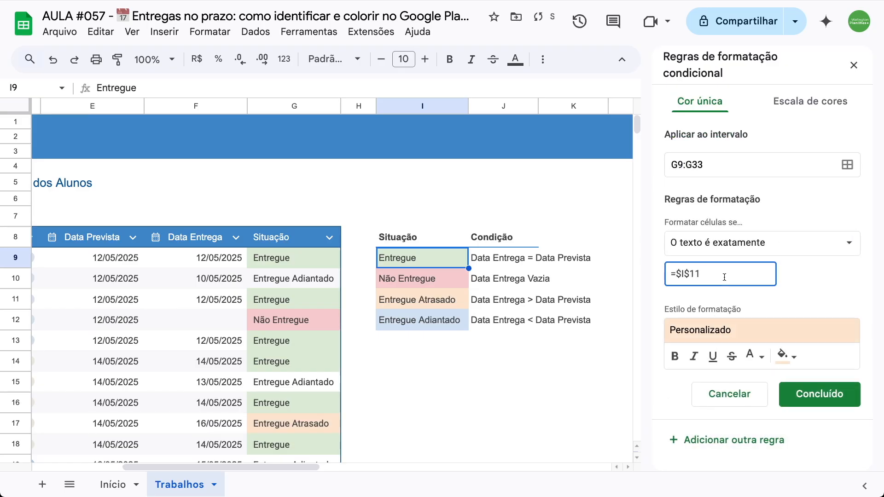
key("shift+Left")
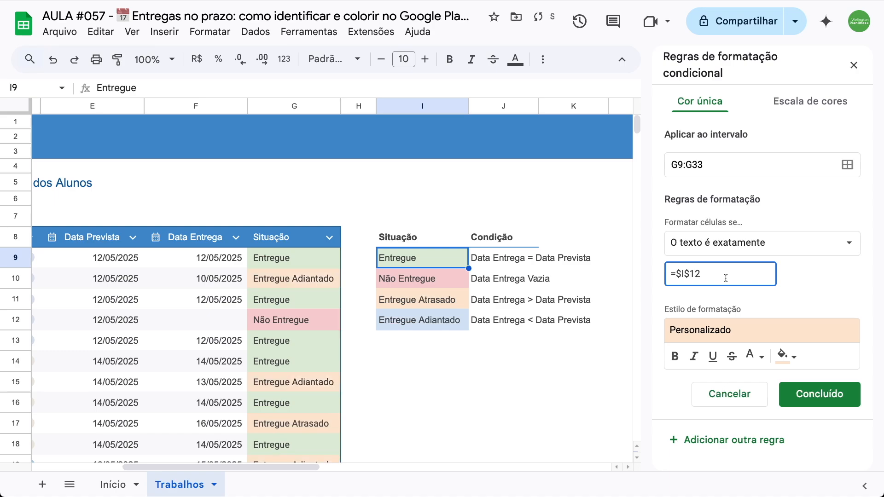
left_click(783, 356)
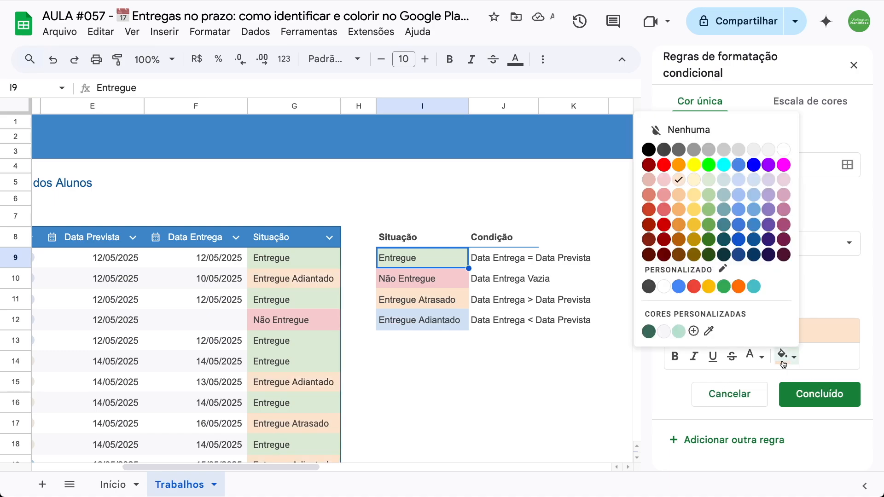
left_click(754, 179)
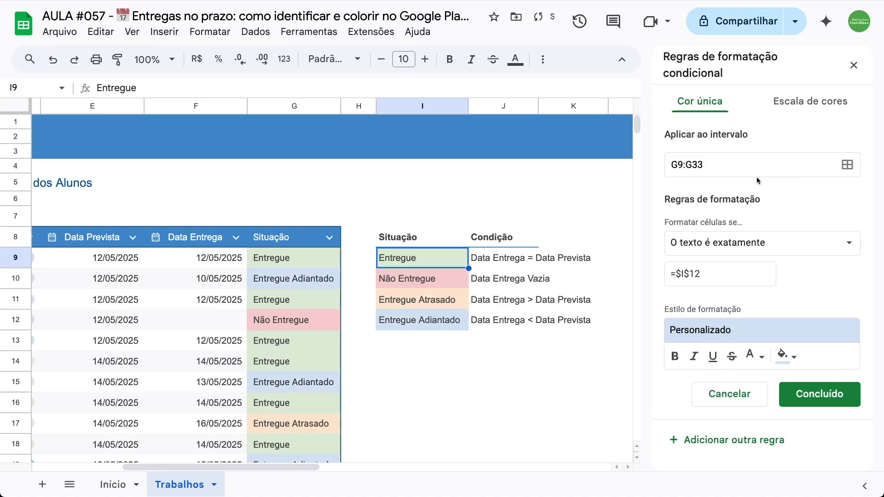
left_click(821, 394)
left_click(853, 68)
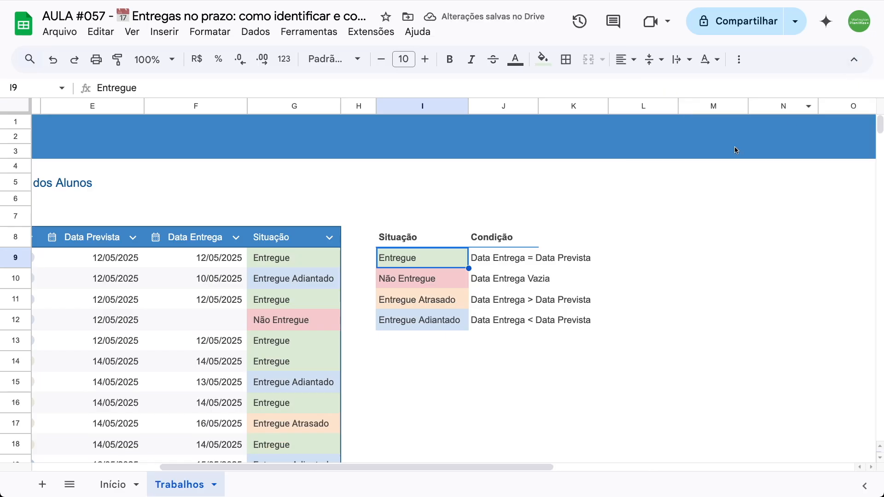
scroll(631, 186, "left", 5)
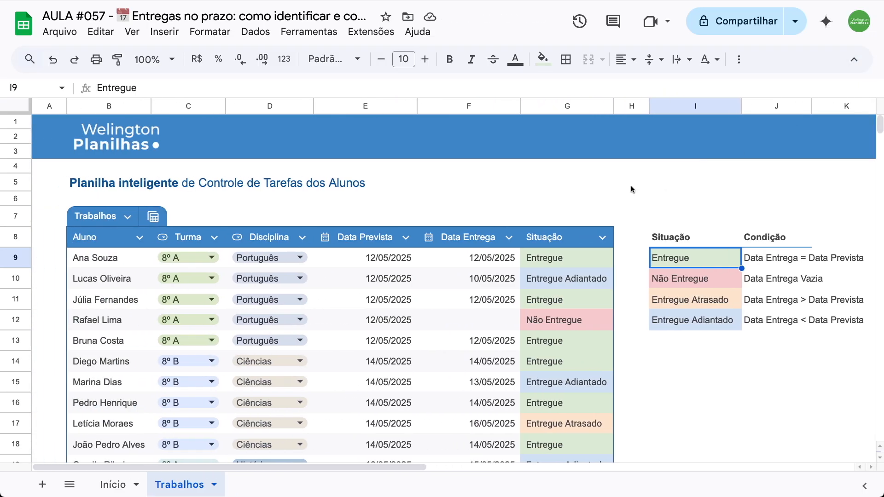
scroll(628, 187, "down", 3)
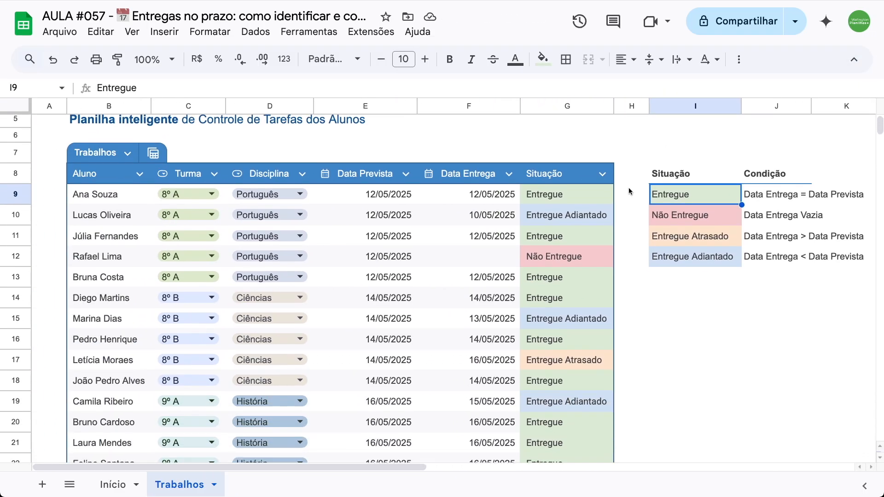
scroll(628, 187, "down", 5)
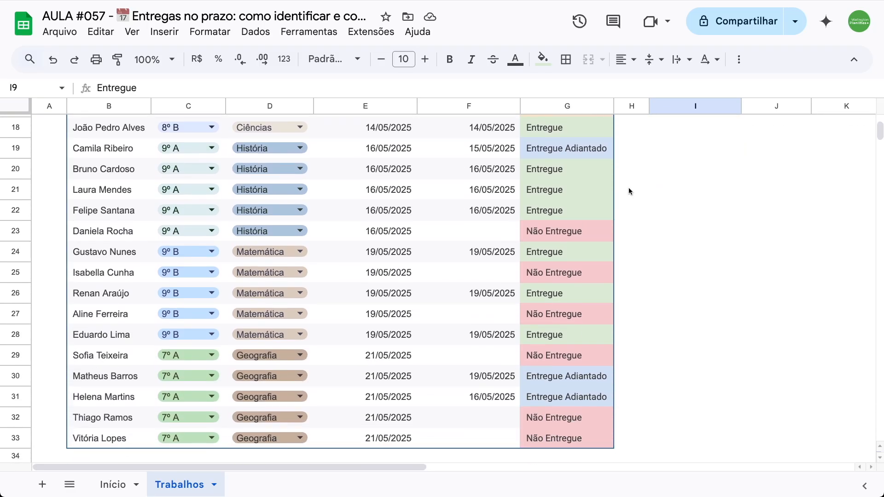
scroll(628, 187, "up", 8)
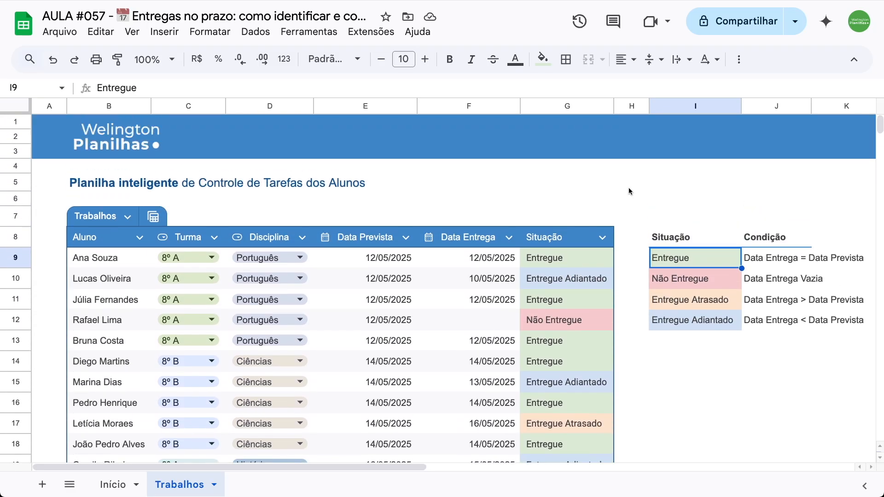